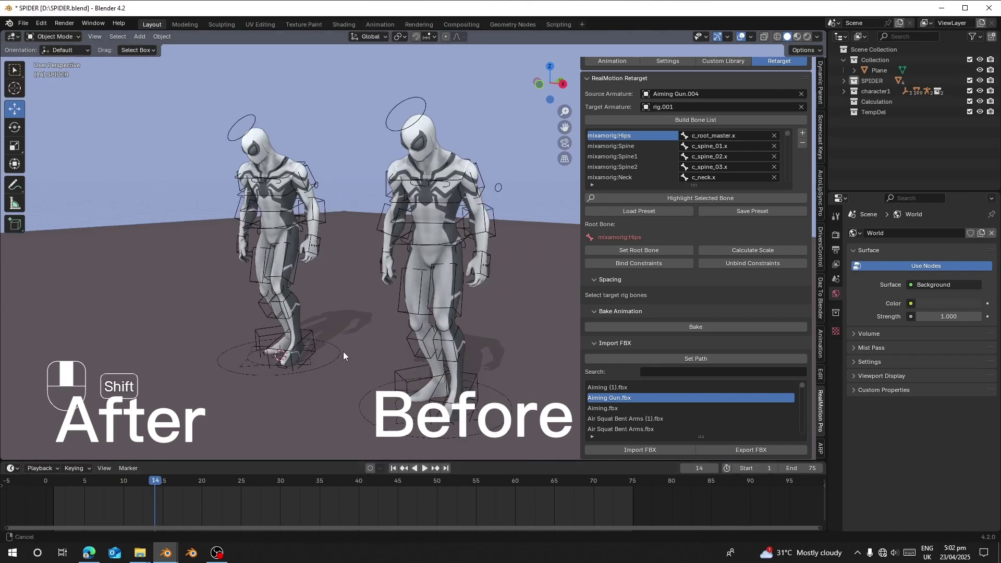
# Play and scrub the animation to compare the foot movement of the before and after characters
pyautogui.moveTo(160, 487); pyautogui.dragTo(192, 462)
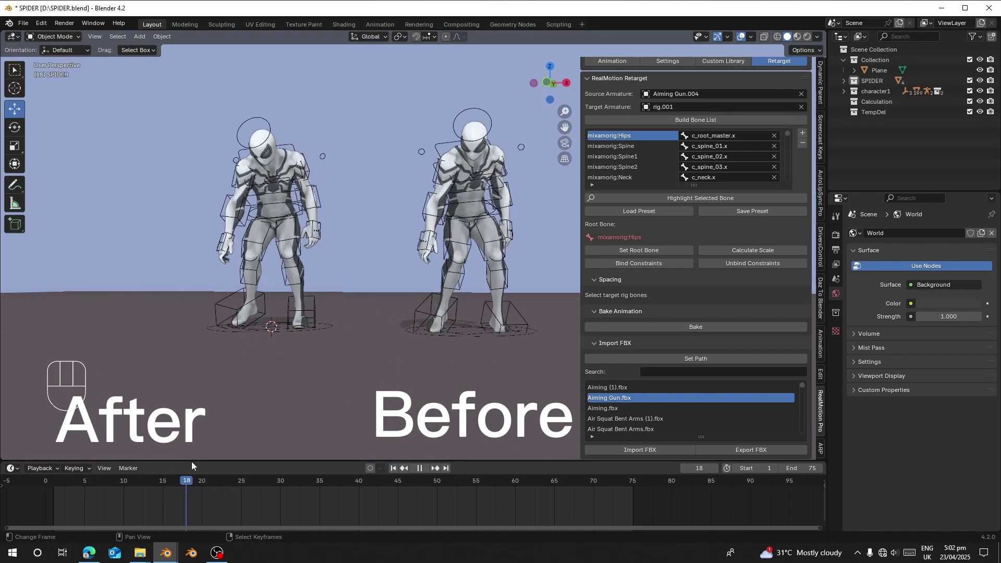
pyautogui.press('space')
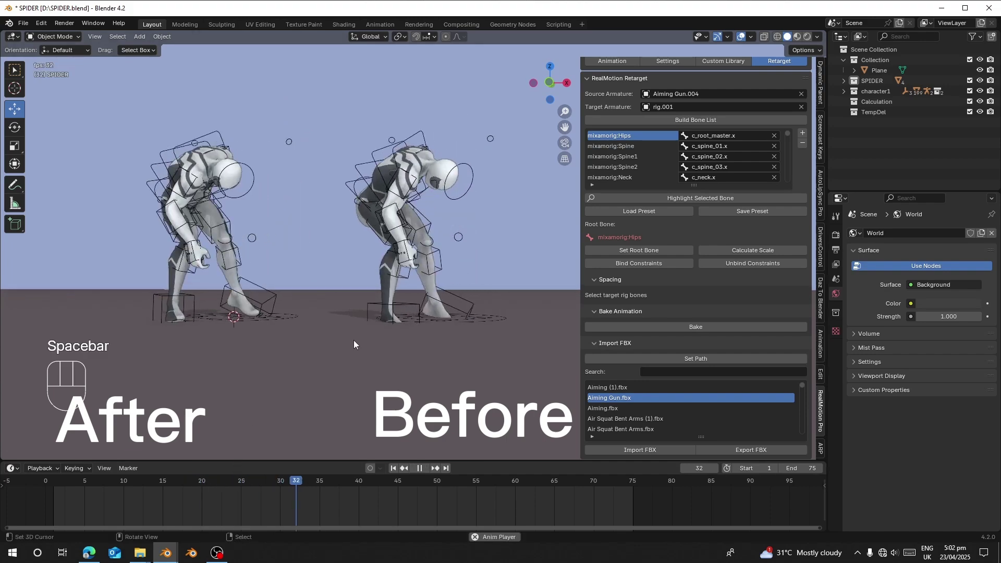
pyautogui.press('space')
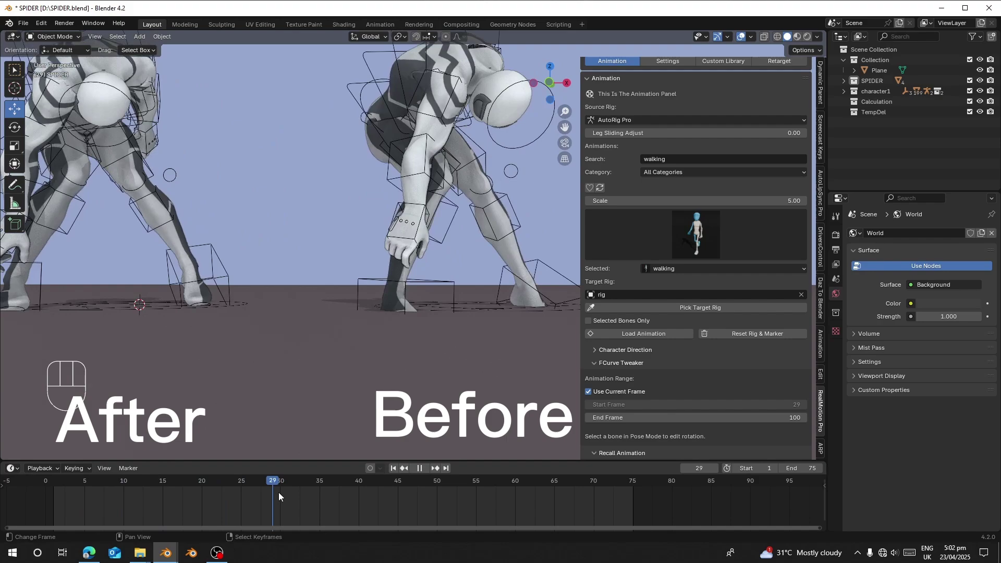
pyautogui.moveTo(279, 493); pyautogui.dragTo(171, 493)
pyautogui.press('space')
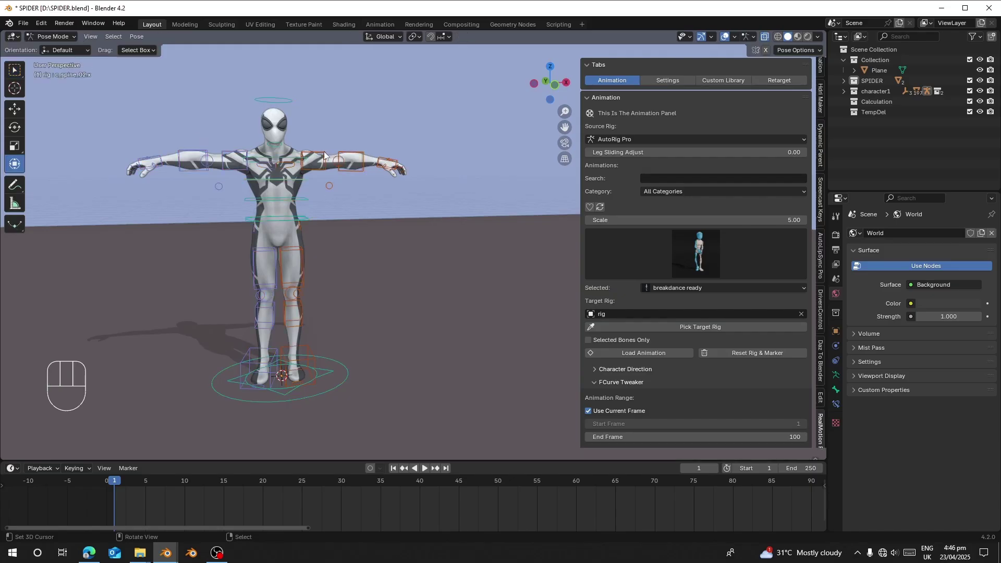
# Try rotating the character's arm and each thigh control in the T-pose
pyautogui.rightClick(324, 151)
pyautogui.press('r')
pyautogui.rightClick(282, 282)
pyautogui.rightClick(303, 254)
pyautogui.press('r')
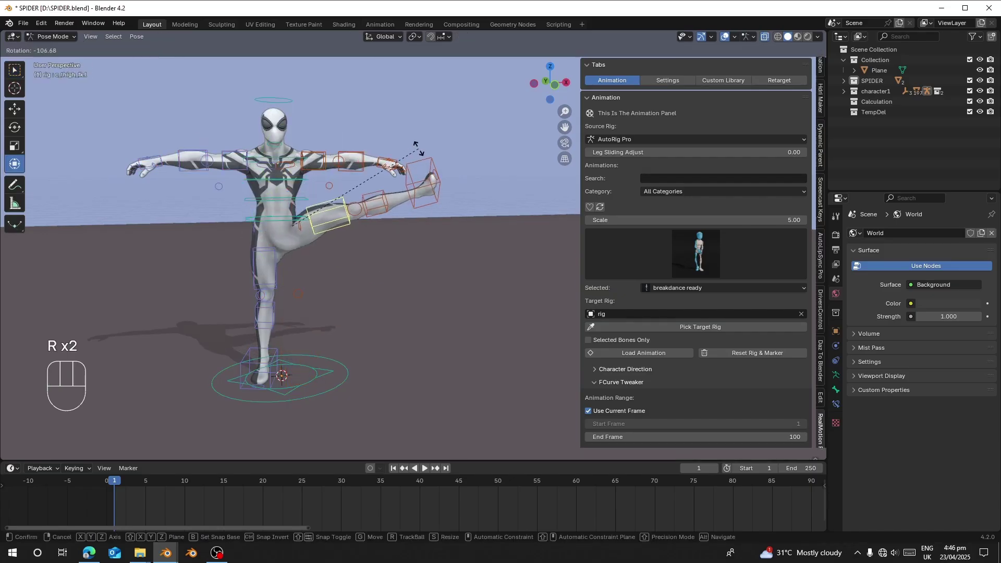
pyautogui.rightClick(295, 300)
pyautogui.rightClick(267, 271)
pyautogui.press('r')
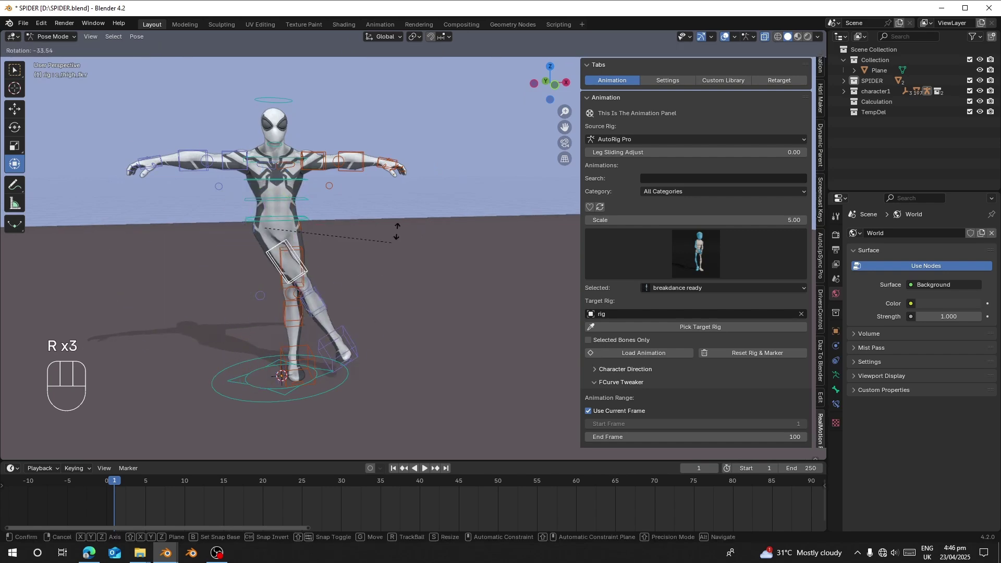
pyautogui.press('Escape')
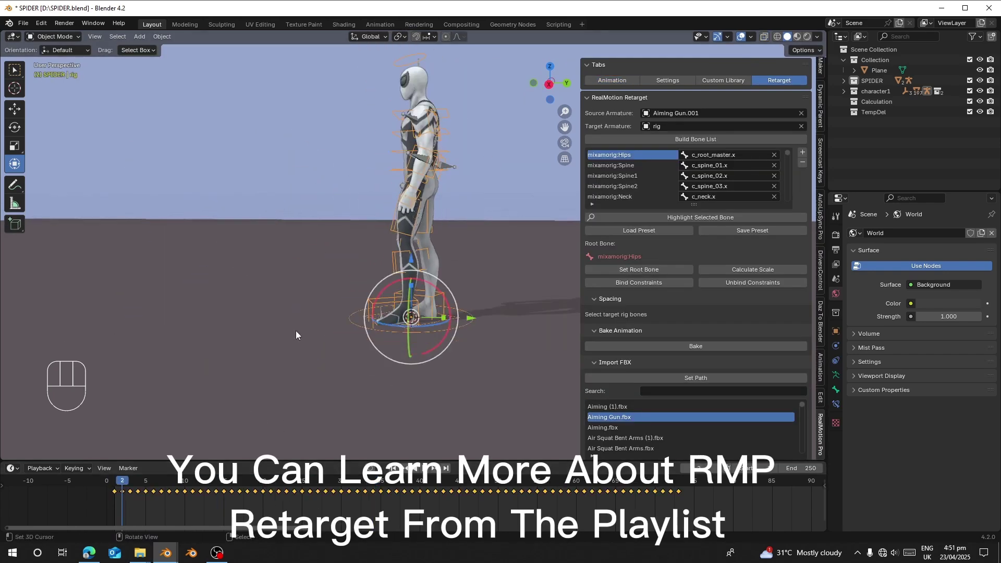
# Play the retargeted animation on the rig while viewing it from different angles
pyautogui.moveTo(180, 303); pyautogui.dragTo(276, 313, button='middle')
pyautogui.press('space')
pyautogui.moveTo(358, 294); pyautogui.dragTo(411, 293, button='middle')
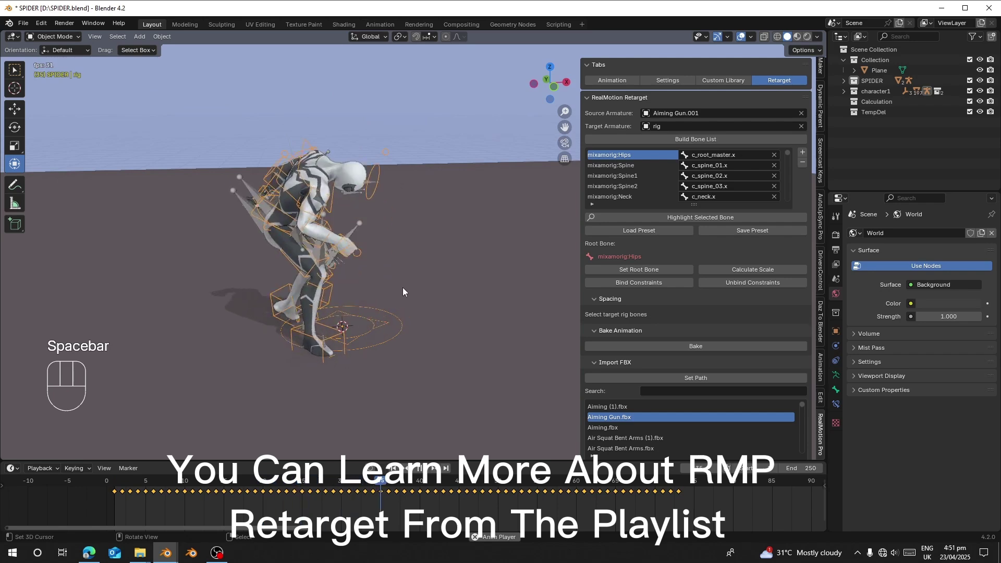
pyautogui.press('space')
# Delete the Aiming Gun.001 source armature from the scene
pyautogui.click(244, 189)
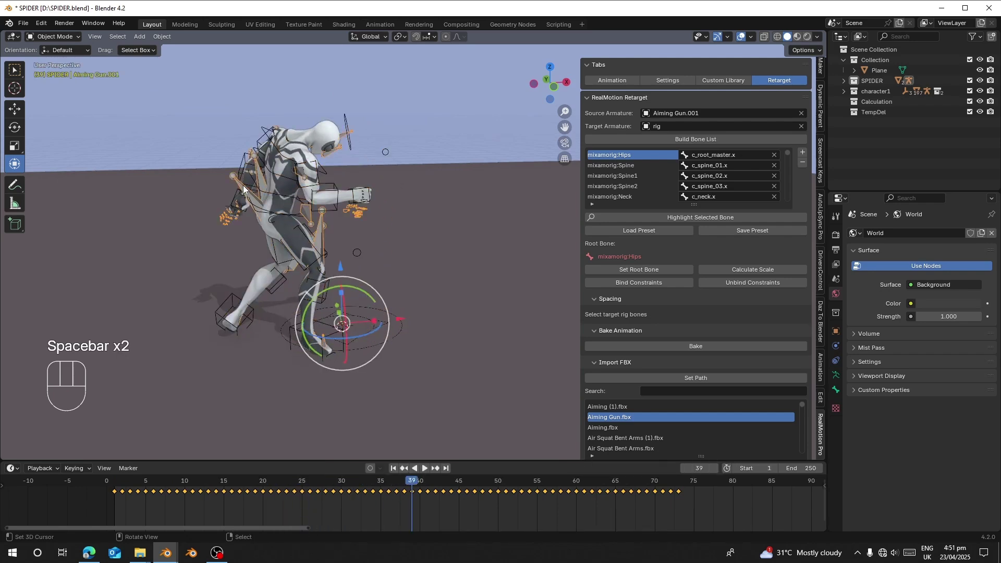
pyautogui.press('x')
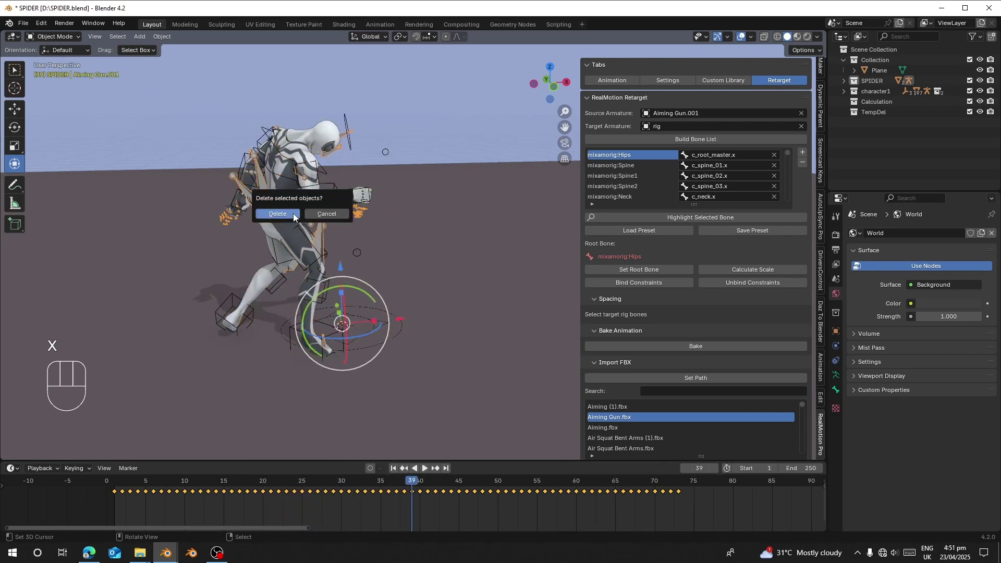
pyautogui.click(294, 216)
# Replay the character's animation from the start, then go to frame 11
pyautogui.moveTo(309, 481); pyautogui.dragTo(123, 490)
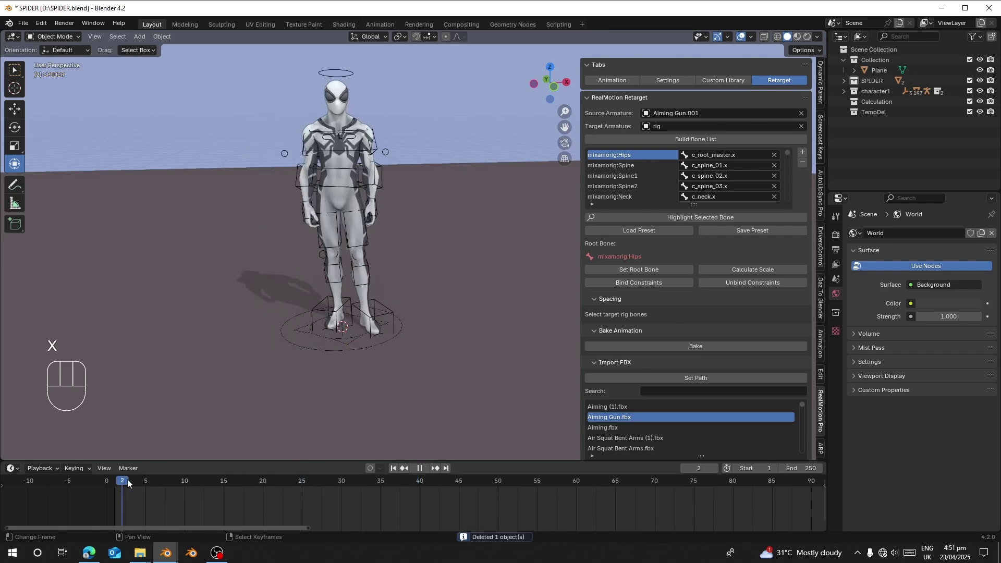
pyautogui.press('space')
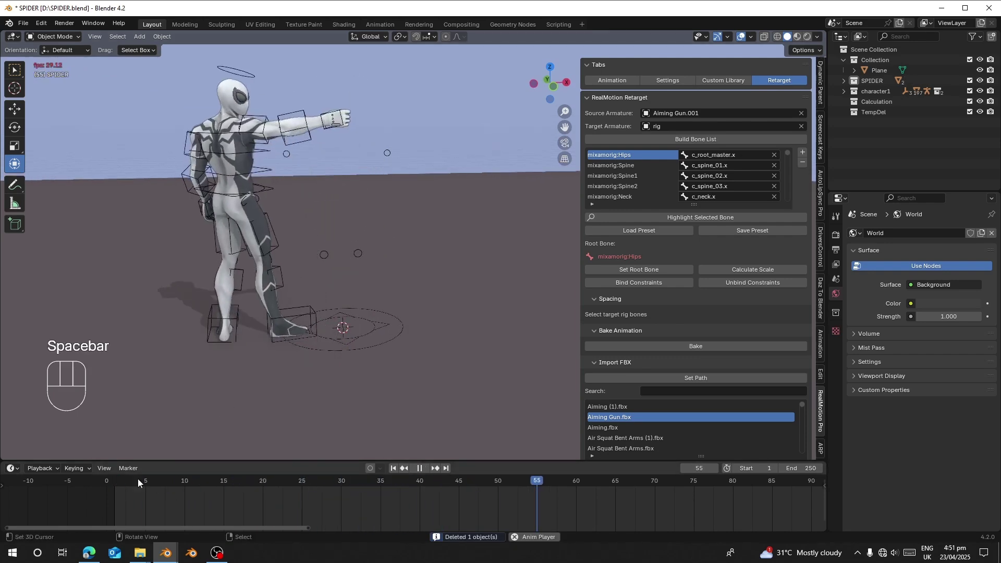
pyautogui.press('space')
pyautogui.click(193, 504)
# Select the character's rig, play the animation close up on the feet, and stop at frame 18
pyautogui.click(390, 313)
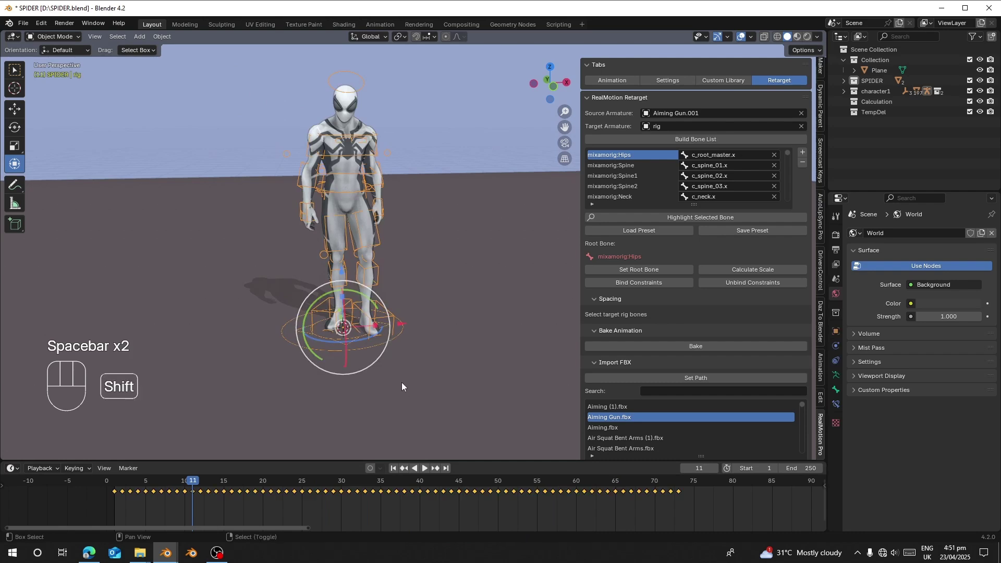
pyautogui.keyDown('shift'); pyautogui.moveTo(402, 383); pyautogui.dragTo(370, 323, button='middle'); pyautogui.keyUp('shift')
pyautogui.scroll(2, 370, 323)
pyautogui.press('space')
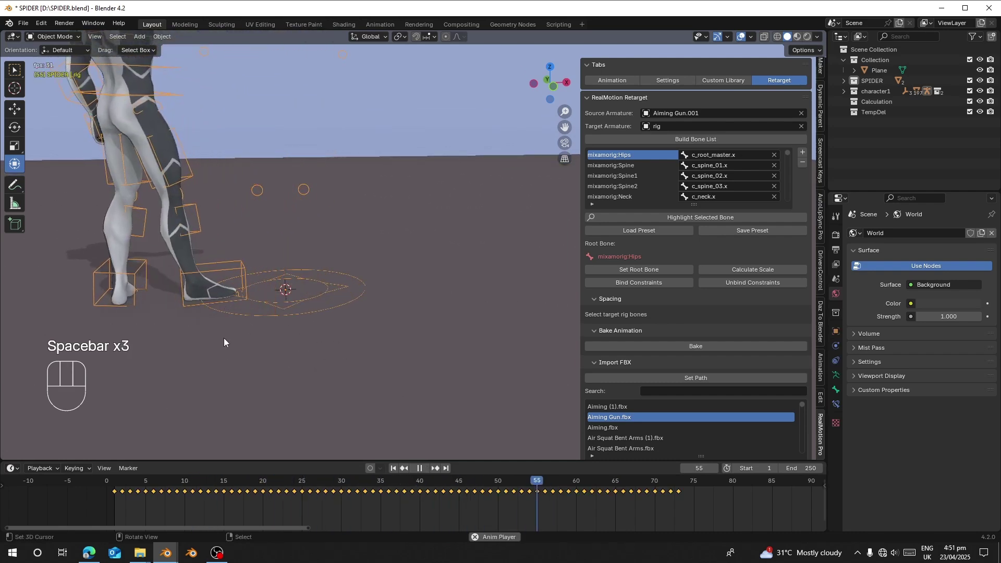
pyautogui.press('space')
pyautogui.click(395, 469)
pyautogui.moveTo(235, 505); pyautogui.dragTo(282, 493)
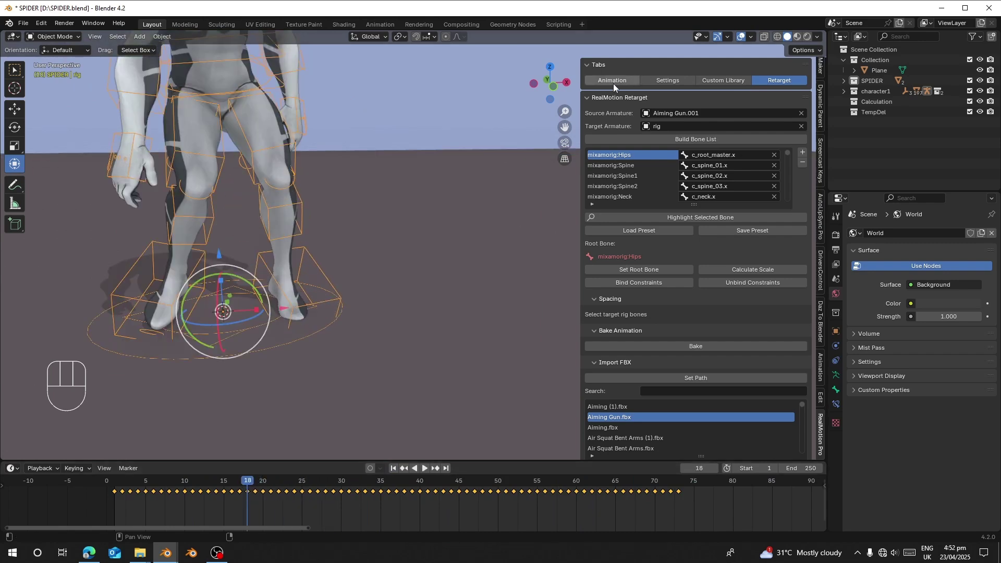
# Show the animation tools and expand the Lock-Foot section
pyautogui.click(613, 83)
pyautogui.scroll(-8, 630, 365)
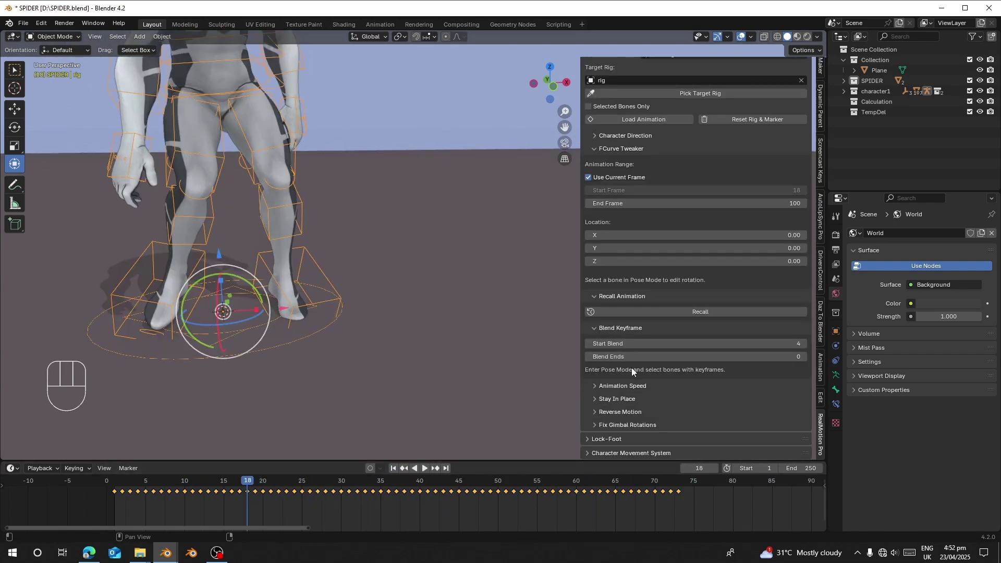
pyautogui.click(615, 440)
pyautogui.scroll(-4, 659, 365)
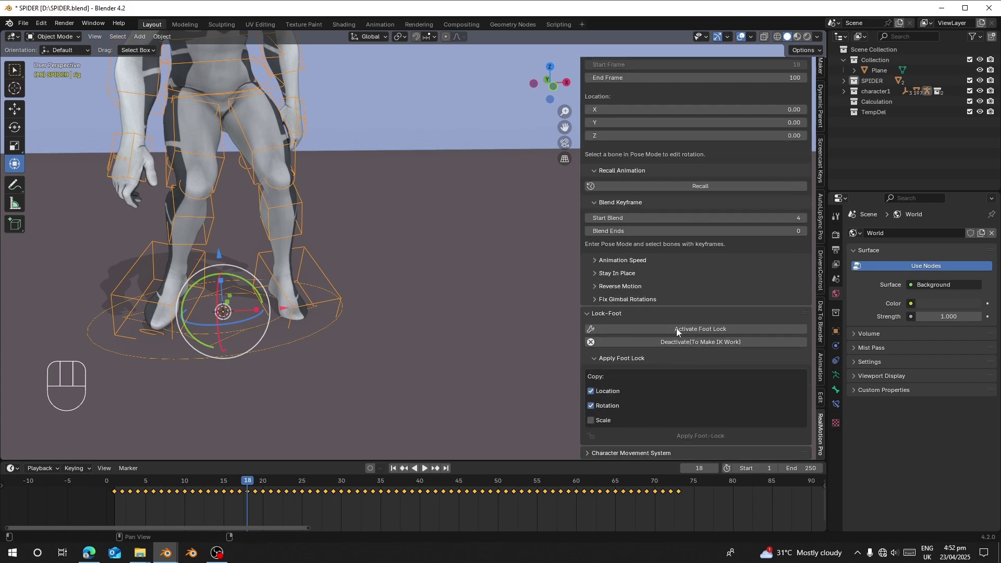
# Switch the rig to Pose Mode and select the left foot control
pyautogui.click(55, 35)
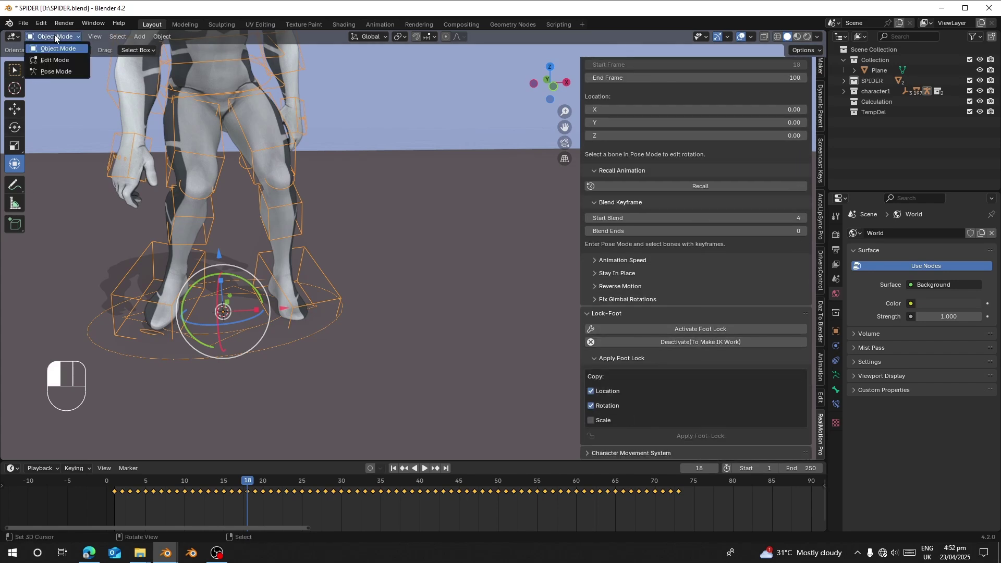
pyautogui.click(55, 73)
pyautogui.click(302, 253)
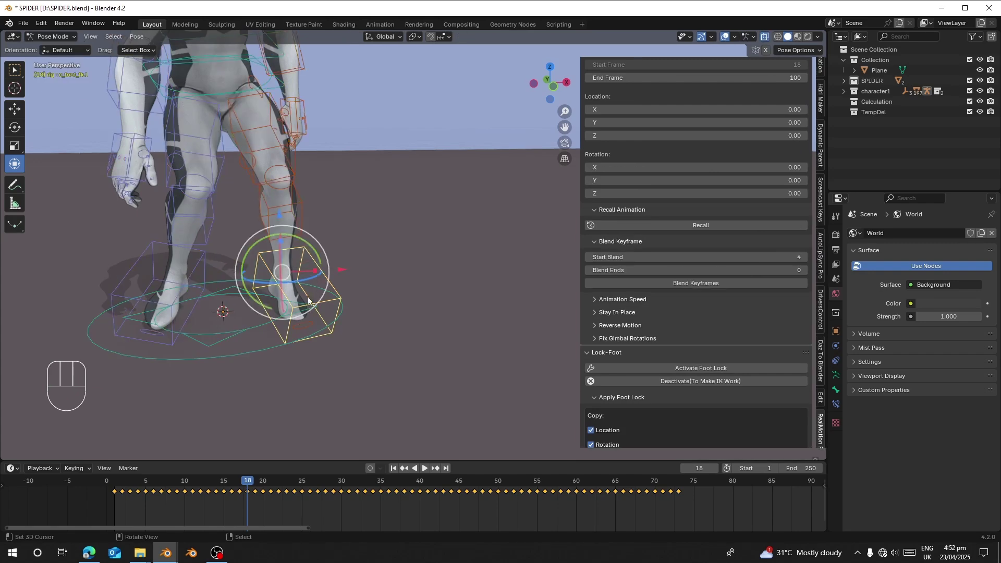
# Try rotating the left thigh control to test the leg's FK behaviour
pyautogui.click(249, 145)
pyautogui.press('r')
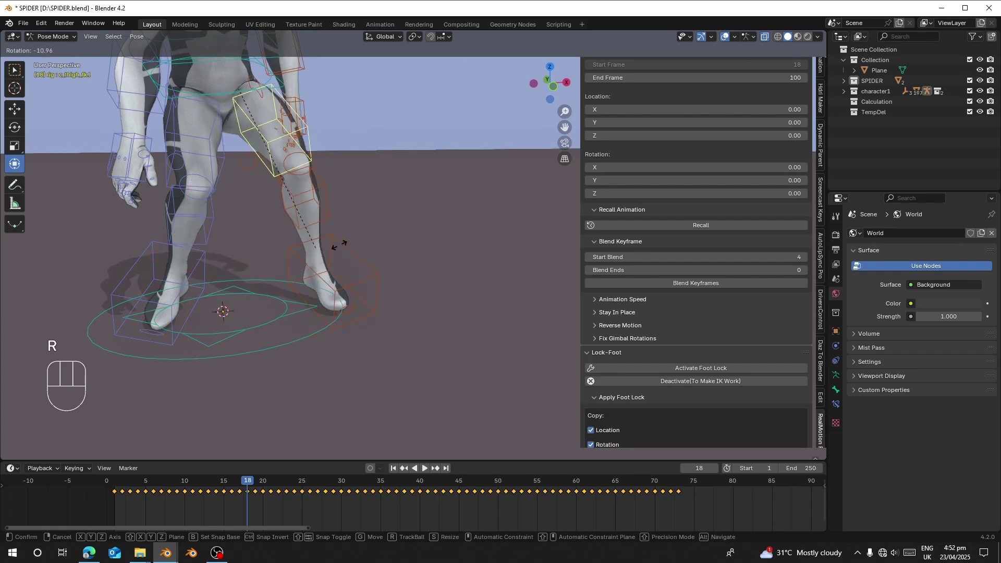
pyautogui.rightClick(255, 264)
# Try moving and rotating the left foot control to test whether the leg follows it
pyautogui.rightClick(302, 228)
pyautogui.press('g')
pyautogui.rightClick(307, 233)
pyautogui.rightClick(305, 246)
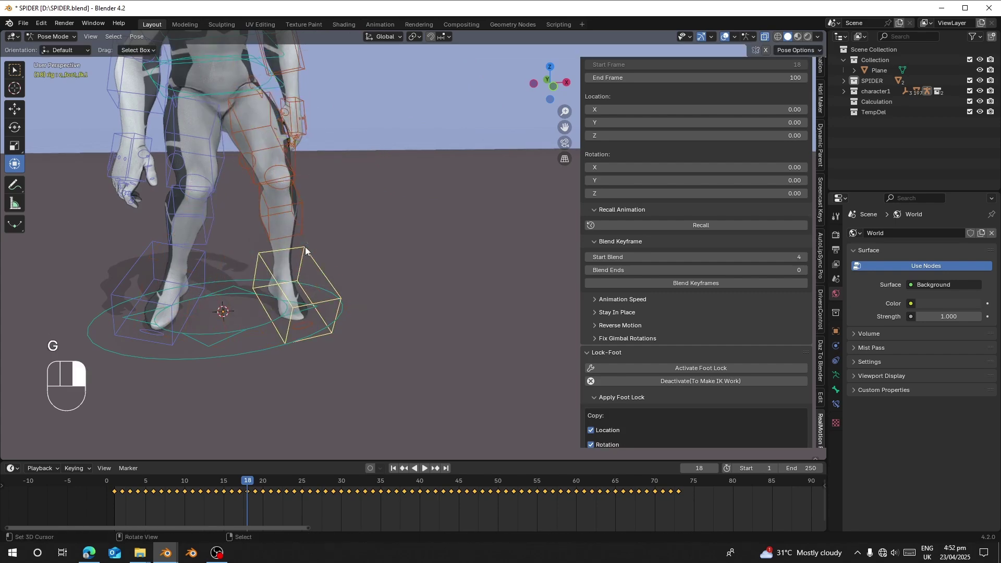
pyautogui.press('g')
pyautogui.rightClick(311, 279)
pyautogui.press('g')
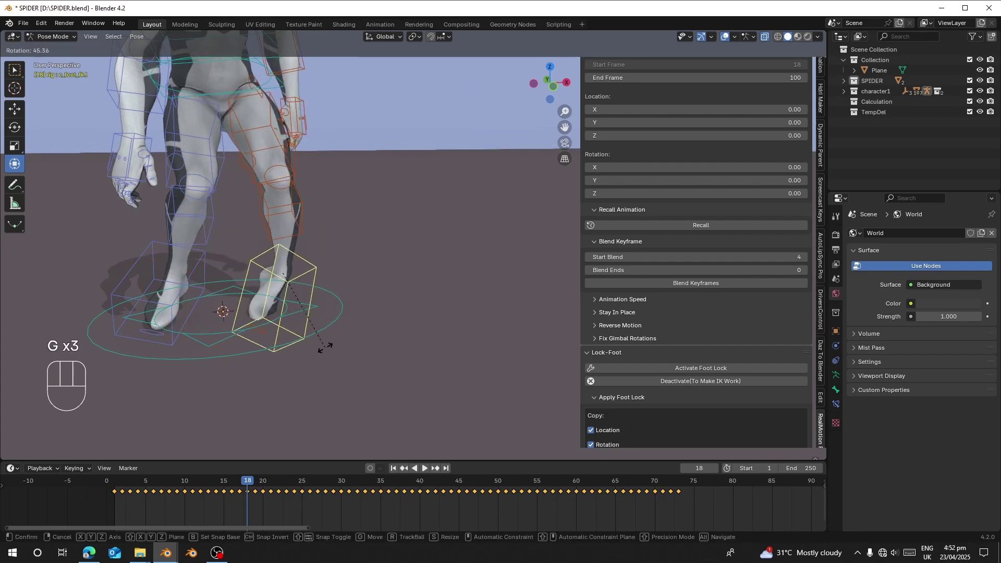
pyautogui.rightClick(326, 348)
pyautogui.press('g')
pyautogui.rightClick(264, 386)
pyautogui.press('r')
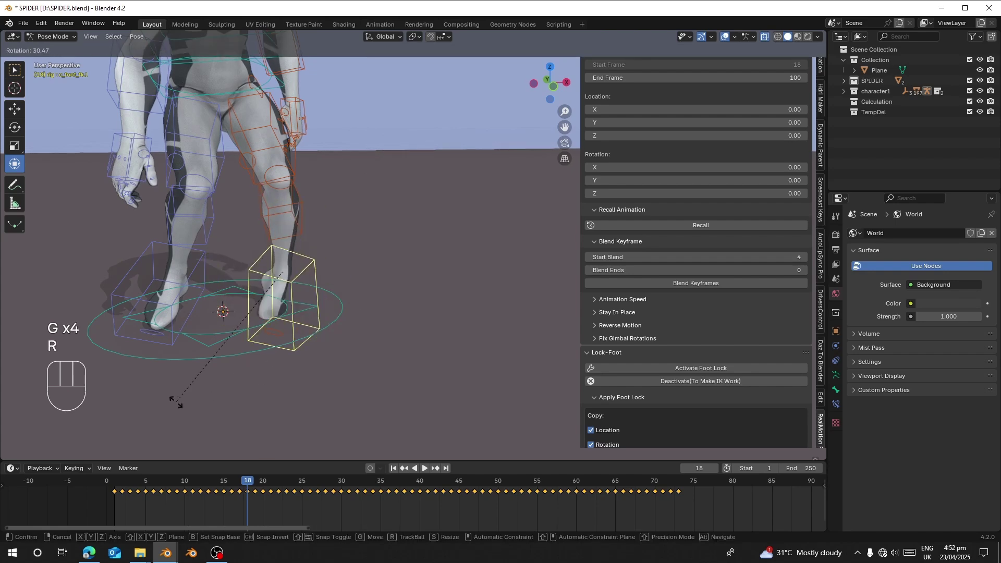
pyautogui.rightClick(387, 317)
# Activate Foot Lock on the character's rig
pyautogui.scroll(-3, 619, 350)
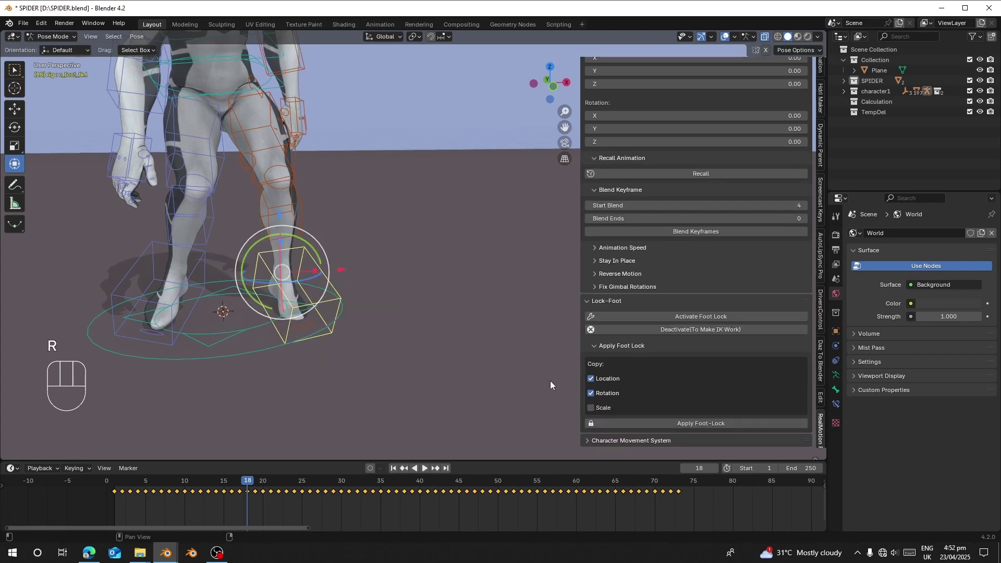
pyautogui.keyDown('shift'); pyautogui.moveTo(550, 384); pyautogui.dragTo(356, 244, button='middle'); pyautogui.keyUp('shift')
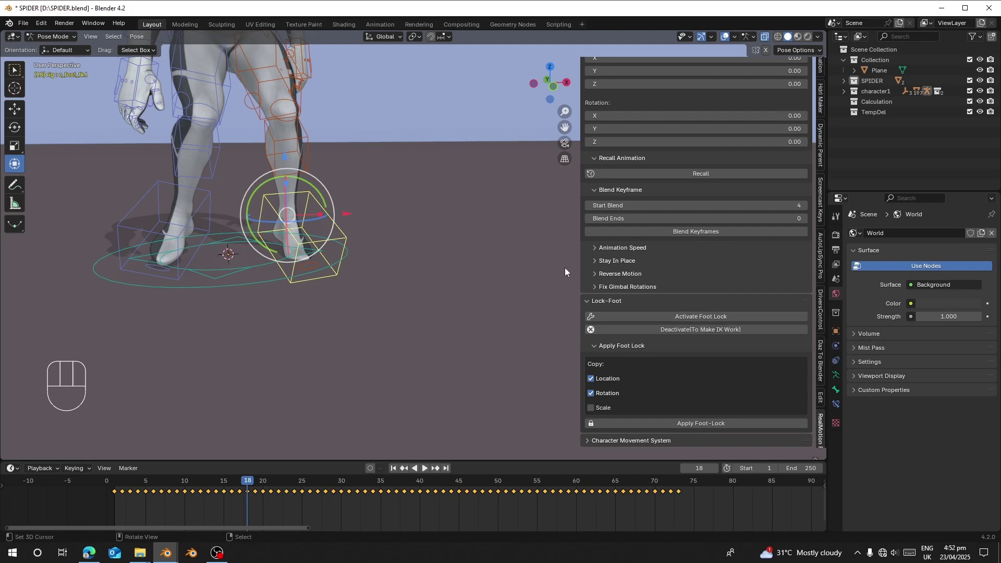
pyautogui.click(677, 318)
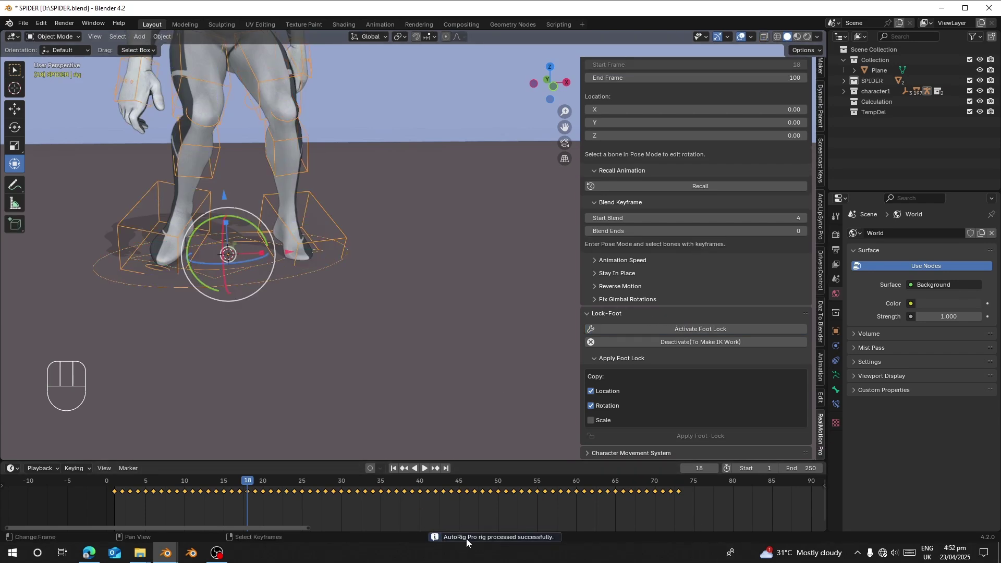
# Return the rig to Pose Mode and select the left foot control
pyautogui.click(64, 35)
pyautogui.click(66, 76)
pyautogui.click(317, 201)
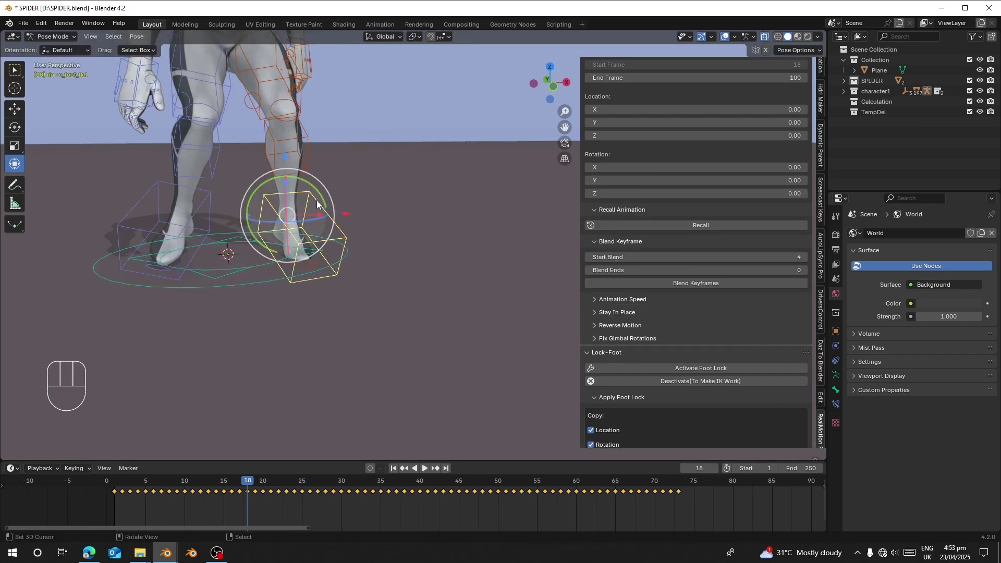
# Test the foot lock setup by rotating the left thigh and moving the left foot control up and down
pyautogui.click(259, 77)
pyautogui.press('r')
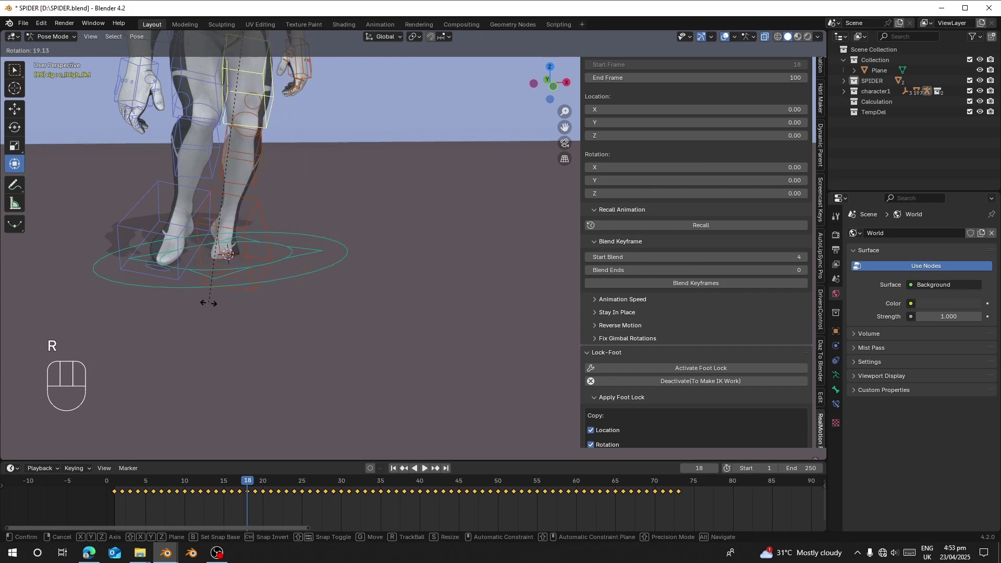
pyautogui.rightClick(134, 112)
pyautogui.click(320, 210)
pyautogui.press('g')
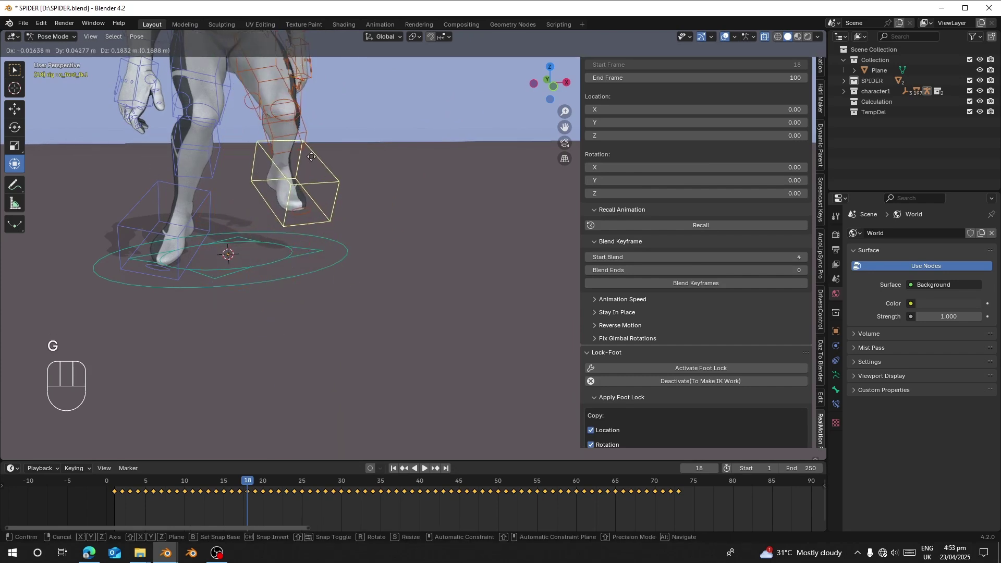
pyautogui.rightClick(308, 180)
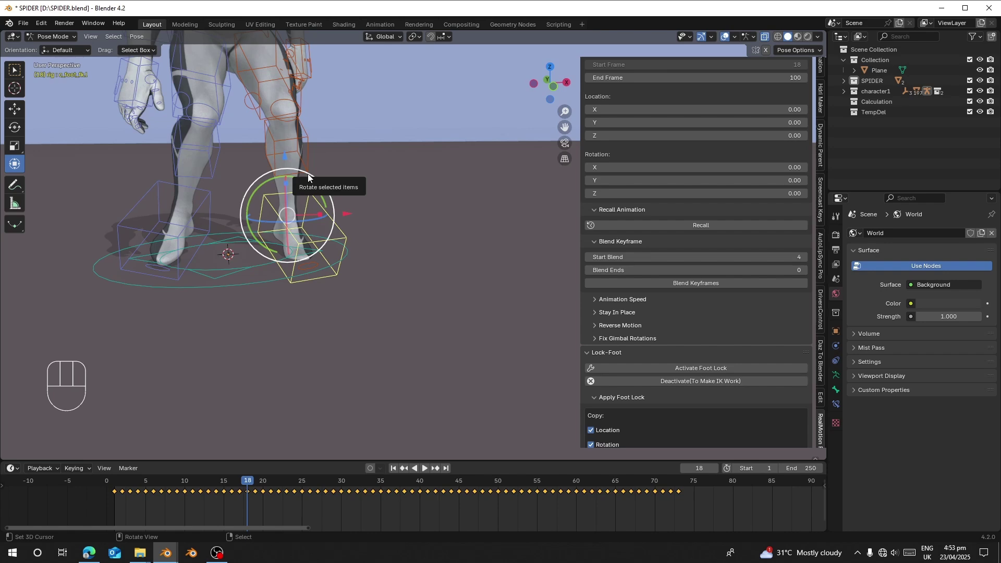
pyautogui.press('g')
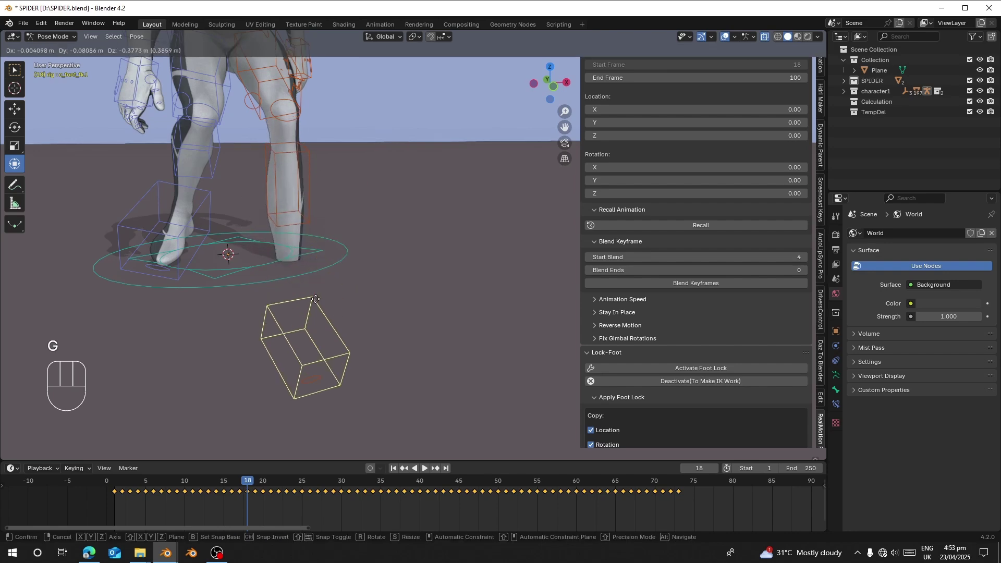
pyautogui.rightClick(308, 288)
# Examine the left foot close up for sliding between frames 1 and 10
pyautogui.moveTo(256, 481); pyautogui.dragTo(115, 487)
pyautogui.scroll(2, 271, 282)
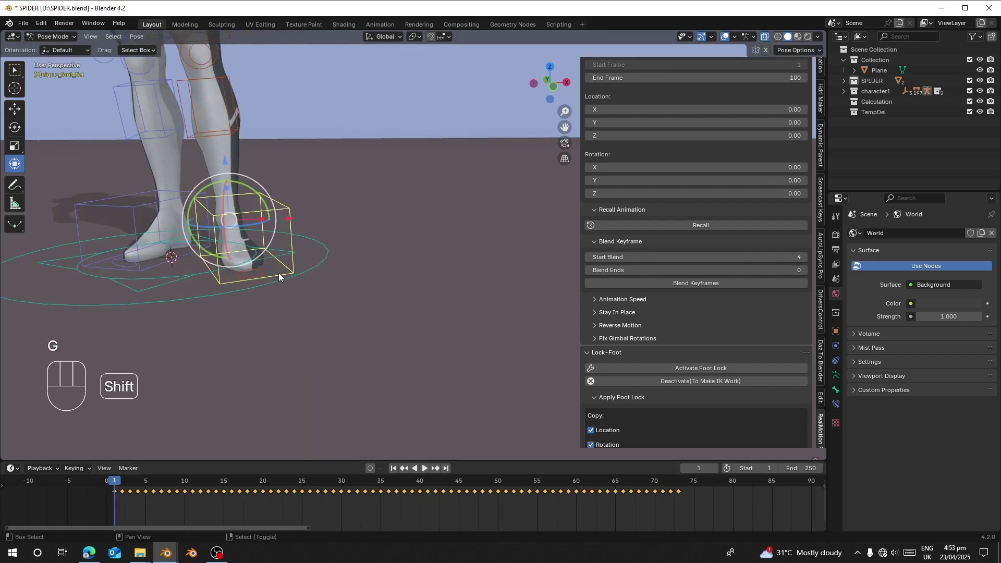
pyautogui.moveTo(278, 273); pyautogui.dragTo(361, 286, button='middle')
pyautogui.scroll(2, 361, 287)
pyautogui.keyDown('shift'); pyautogui.moveTo(236, 345); pyautogui.dragTo(271, 318, button='middle'); pyautogui.keyUp('shift')
pyautogui.moveTo(176, 492)
pyautogui.mouseDown()
pyautogui.moveTo(238, 500)
pyautogui.moveTo(184, 496)
pyautogui.moveTo(201, 498)
pyautogui.moveTo(187, 513)
pyautogui.moveTo(114, 506)
pyautogui.moveTo(184, 496)
pyautogui.mouseUp()
pyautogui.scroll(1, 237, 390)
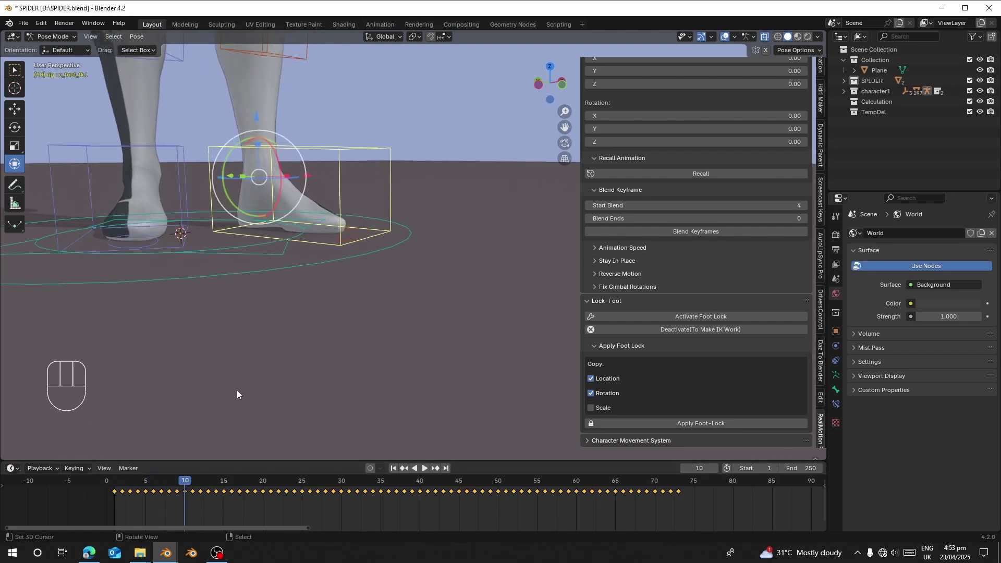
pyautogui.moveTo(116, 499); pyautogui.dragTo(114, 499)
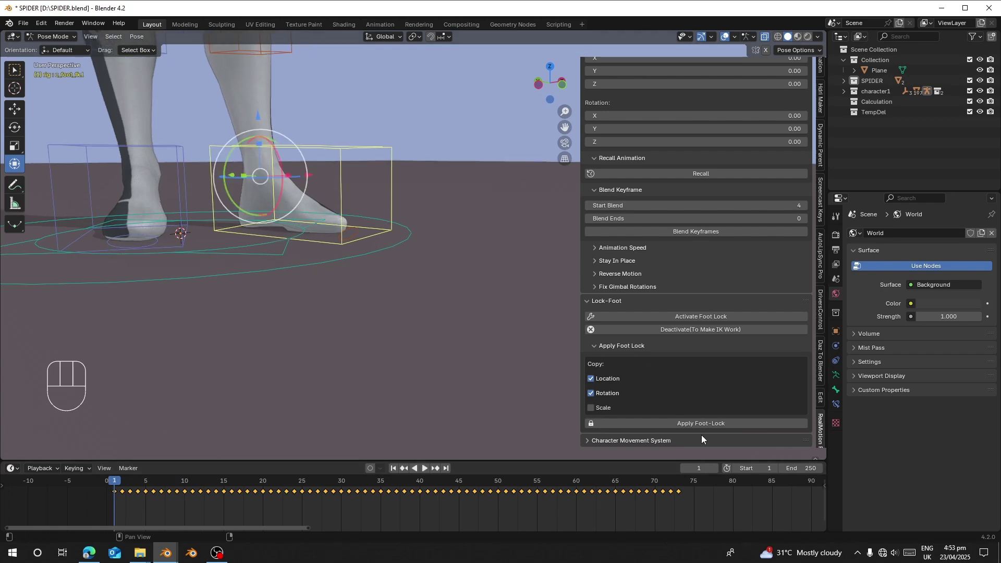
pyautogui.click(672, 424)
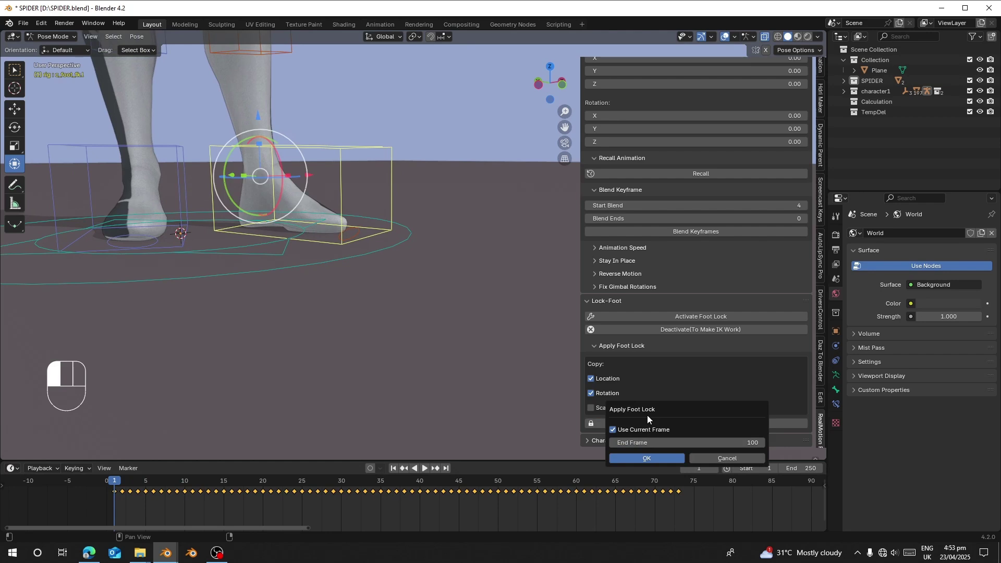
pyautogui.moveTo(146, 497); pyautogui.dragTo(183, 497)
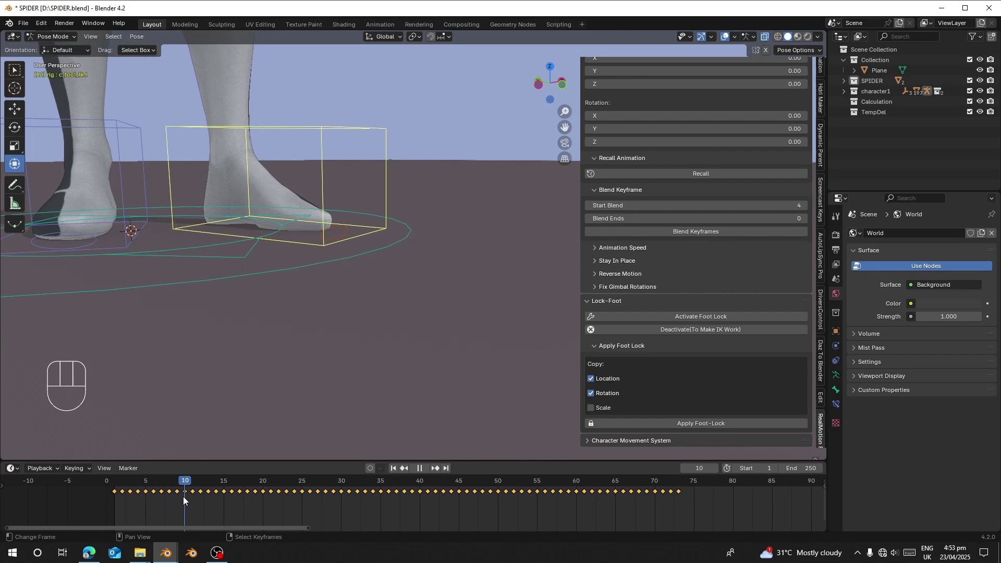
pyautogui.click(627, 423)
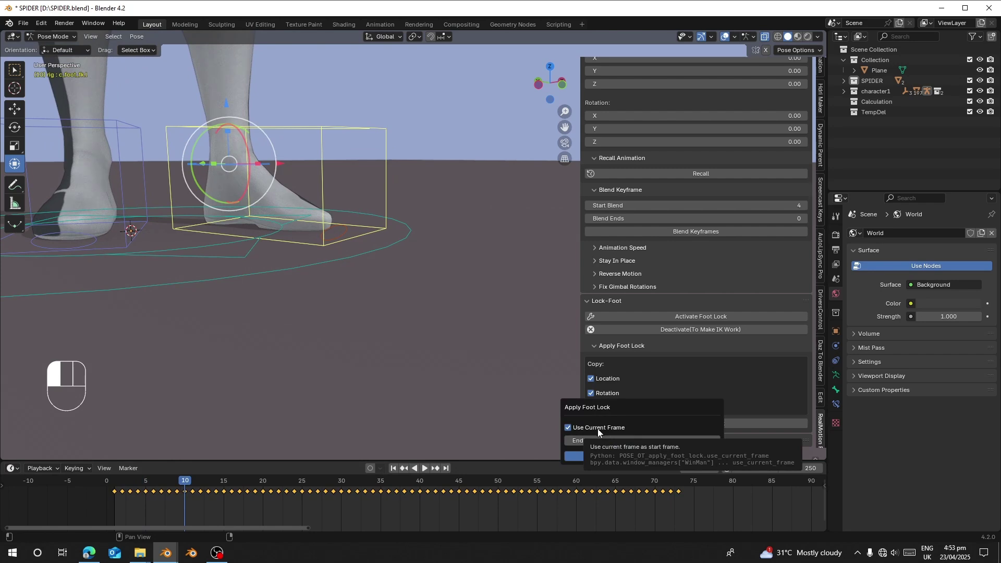
pyautogui.press('space')
# Apply Foot Lock to the left foot from current frame 1 to end frame 10, and play back the locked frames
pyautogui.click(117, 494)
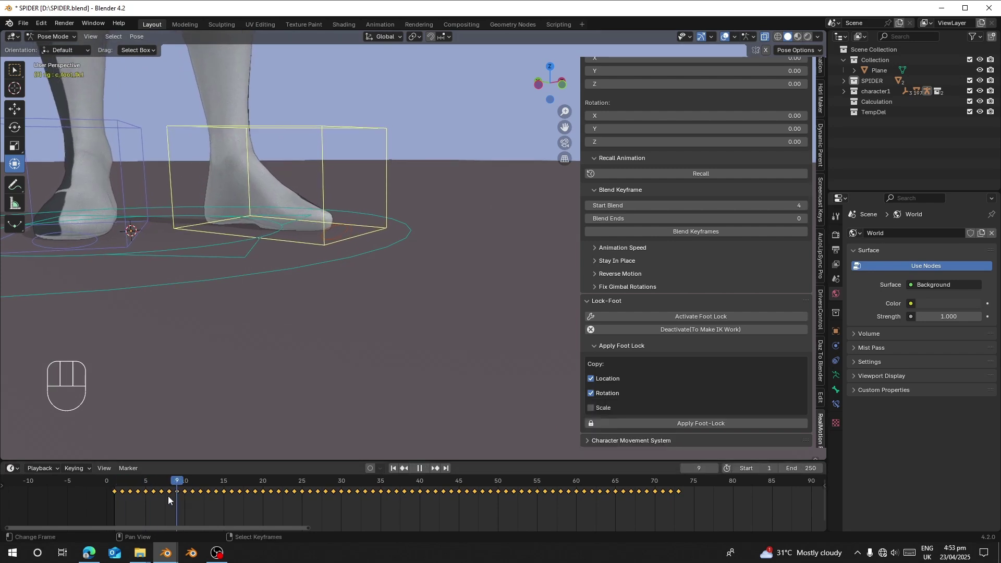
pyautogui.click(118, 501)
pyautogui.press('Escape')
pyautogui.click(610, 423)
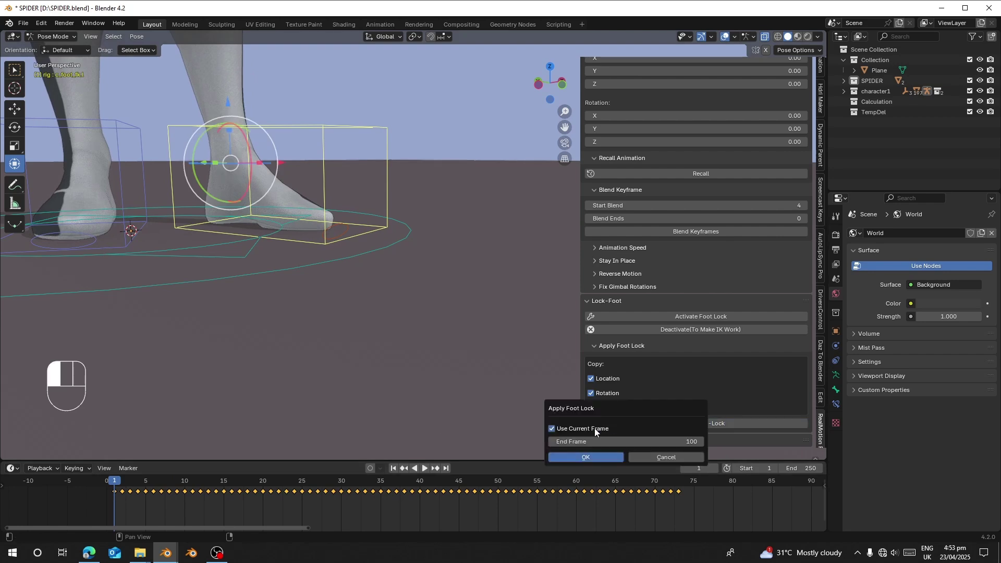
pyautogui.click(595, 429)
pyautogui.click(595, 442)
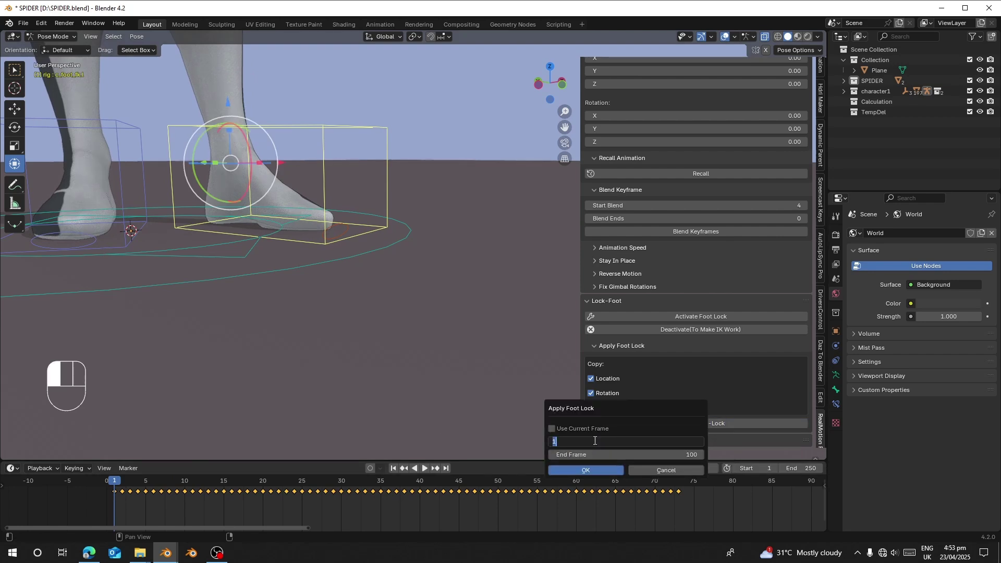
pyautogui.click(580, 427)
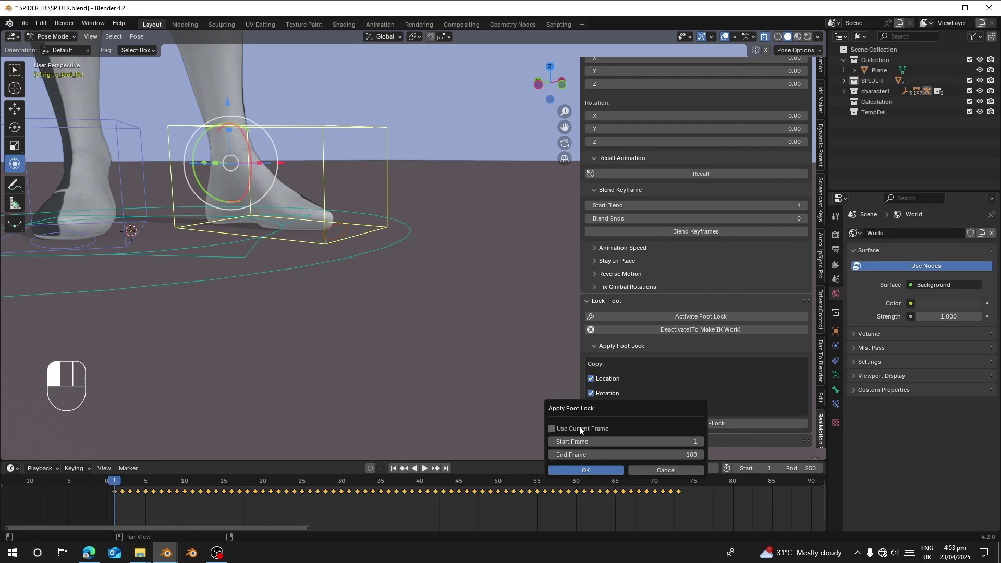
pyautogui.click(580, 427)
pyautogui.click(581, 443)
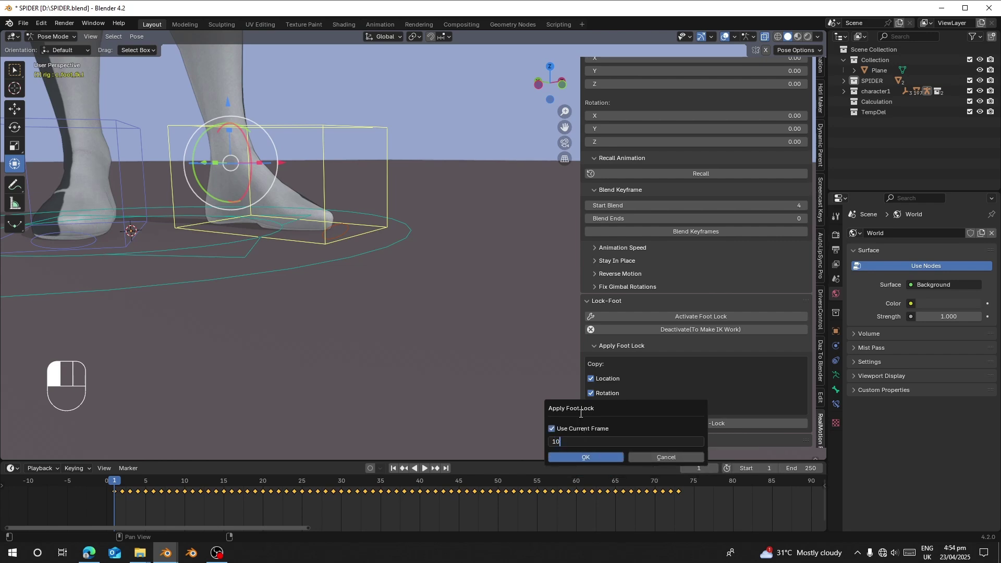
pyautogui.press('Return')
pyautogui.click(576, 457)
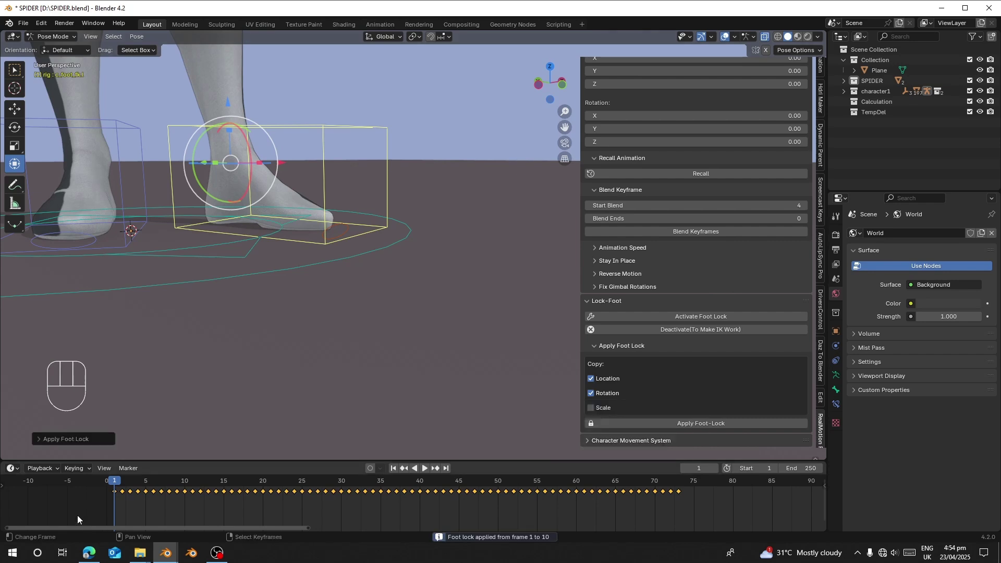
pyautogui.press('space')
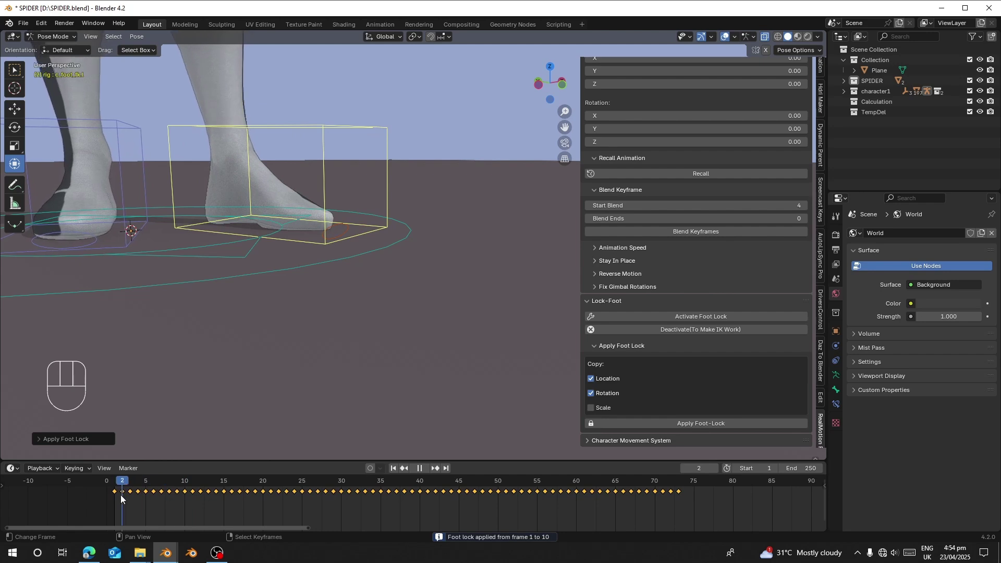
pyautogui.moveTo(145, 493); pyautogui.dragTo(112, 503)
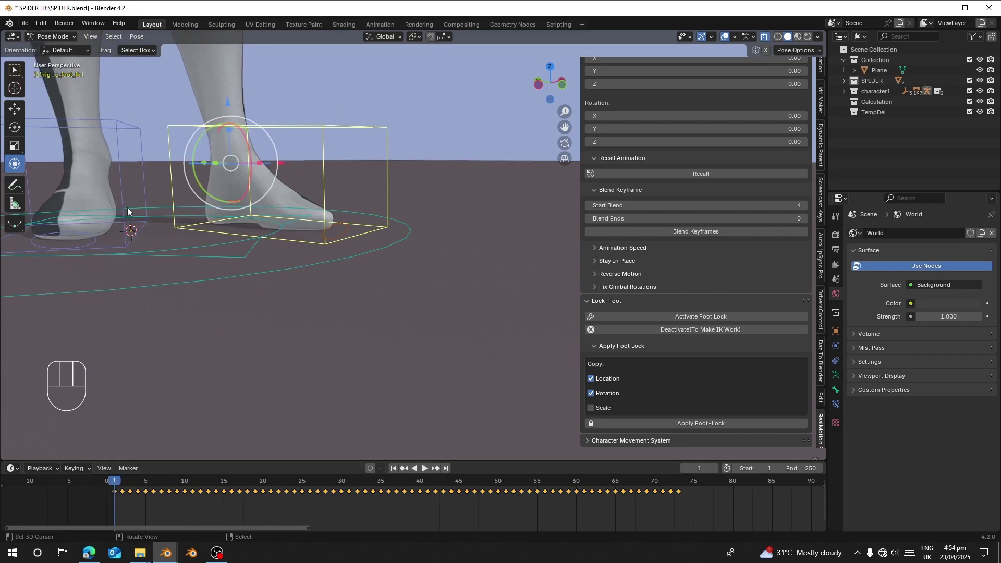
# Select the right foot control and check that foot for sliding between frames 1 and 11
pyautogui.rightClick(124, 129)
pyautogui.keyDown('shift'); pyautogui.moveTo(159, 141); pyautogui.dragTo(183, 140, button='middle'); pyautogui.keyUp('shift')
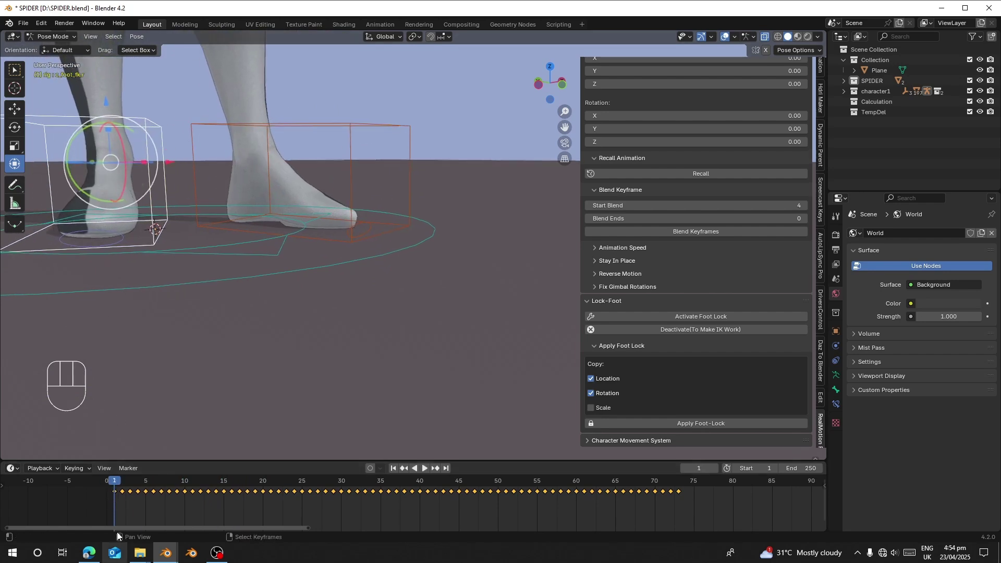
pyautogui.moveTo(119, 493); pyautogui.dragTo(140, 492)
pyautogui.keyDown('shift'); pyautogui.moveTo(131, 260); pyautogui.dragTo(196, 262, button='middle'); pyautogui.keyUp('shift')
pyautogui.moveTo(157, 495); pyautogui.dragTo(196, 494)
# Apply Foot Lock to the right foot with start frame 1 and end frame 11
pyautogui.click(602, 423)
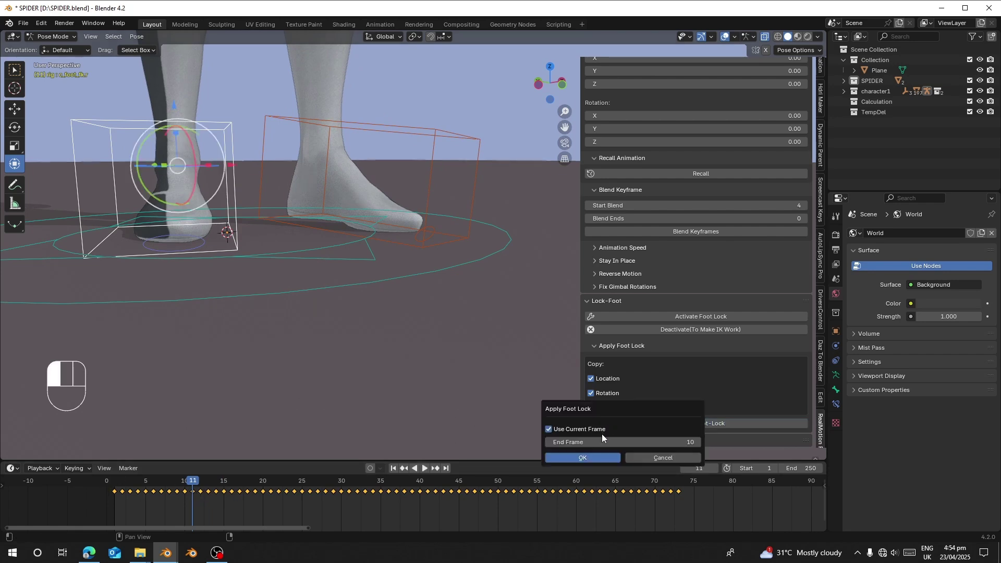
pyautogui.click(569, 431)
pyautogui.click(572, 443)
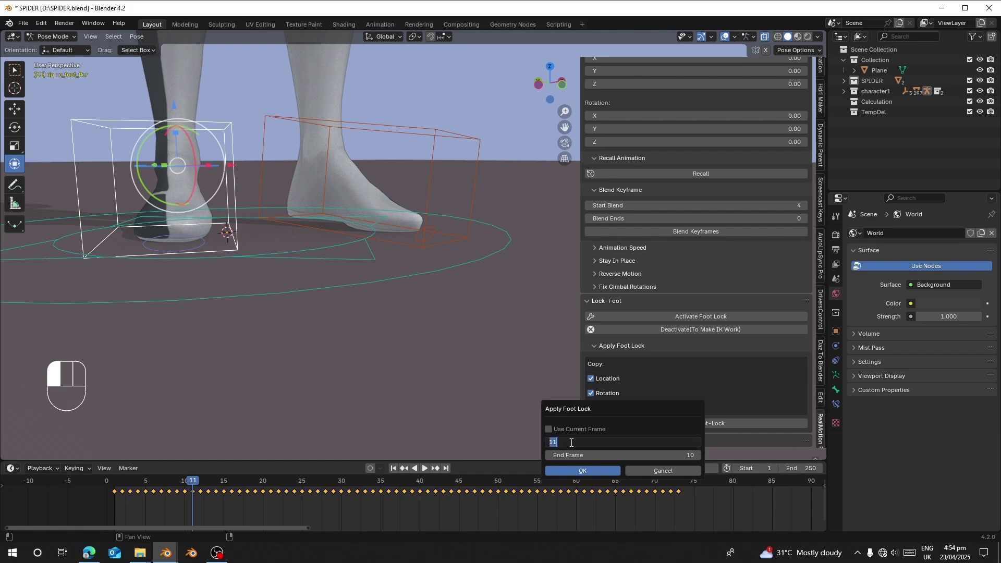
pyautogui.write('1')
pyautogui.press('Return')
pyautogui.click(580, 459)
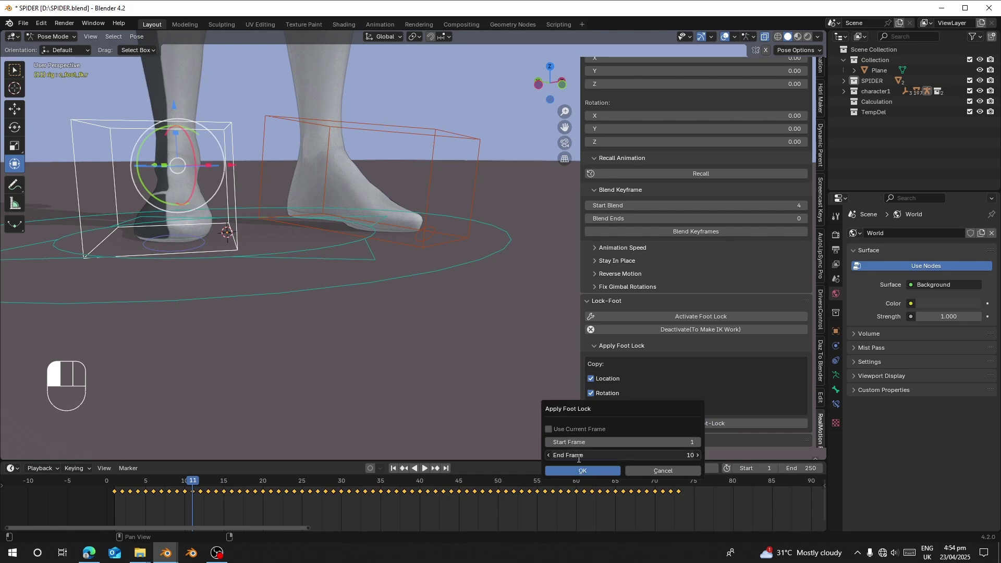
pyautogui.write('11')
pyautogui.press('Return')
pyautogui.click(572, 470)
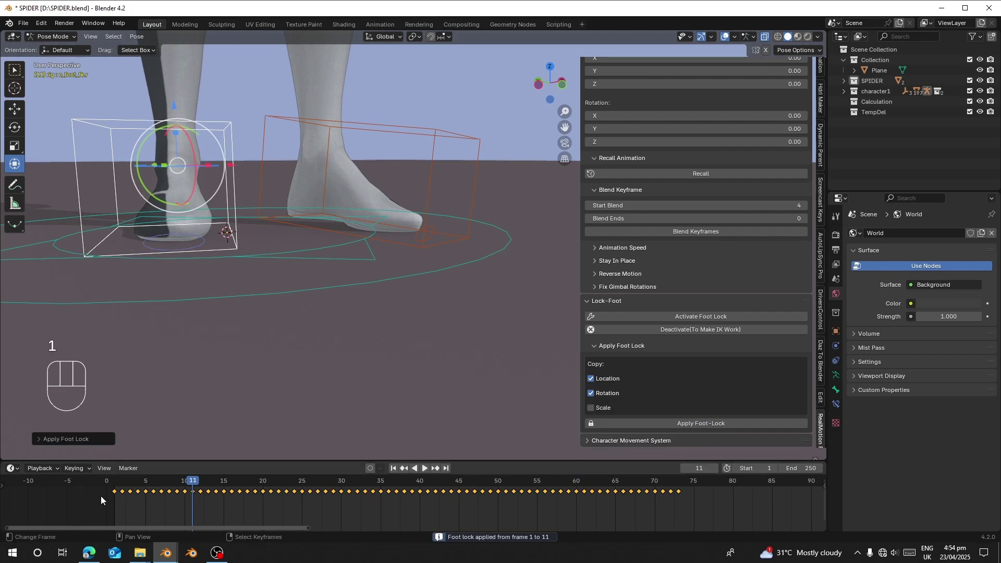
# Review the right foot's motion across the locked frames and on to frame 21
pyautogui.press('space')
pyautogui.moveTo(186, 494); pyautogui.dragTo(272, 481)
pyautogui.press('space')
pyautogui.press('space')
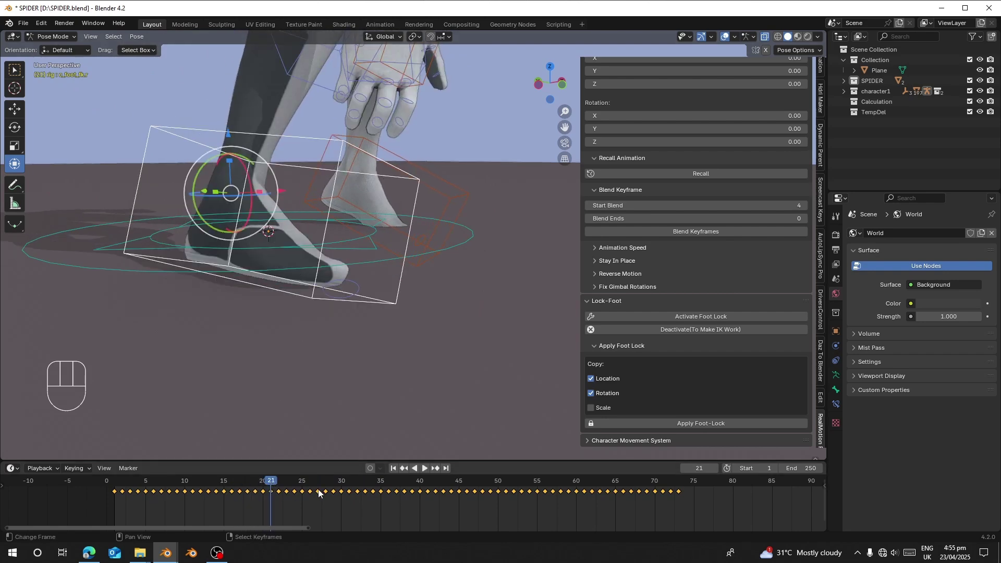
# Turn on automatic keyframing and raise the right foot control out of the floor at frames 22 and 23
pyautogui.keyDown('shift'); pyautogui.moveTo(271, 252); pyautogui.dragTo(256, 250, button='middle'); pyautogui.keyUp('shift')
pyautogui.moveTo(255, 261); pyautogui.dragTo(279, 290, button='middle')
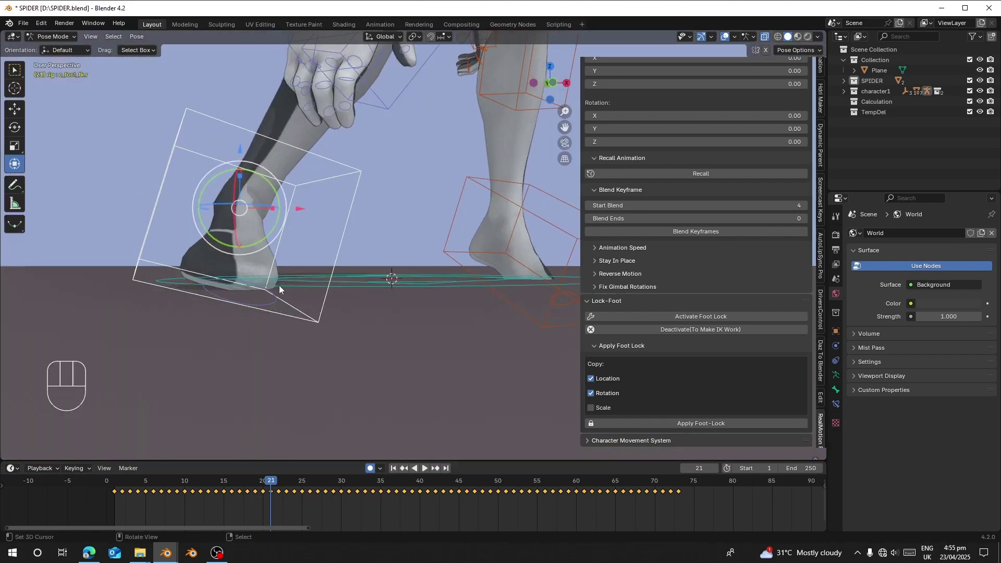
pyautogui.press('Right')
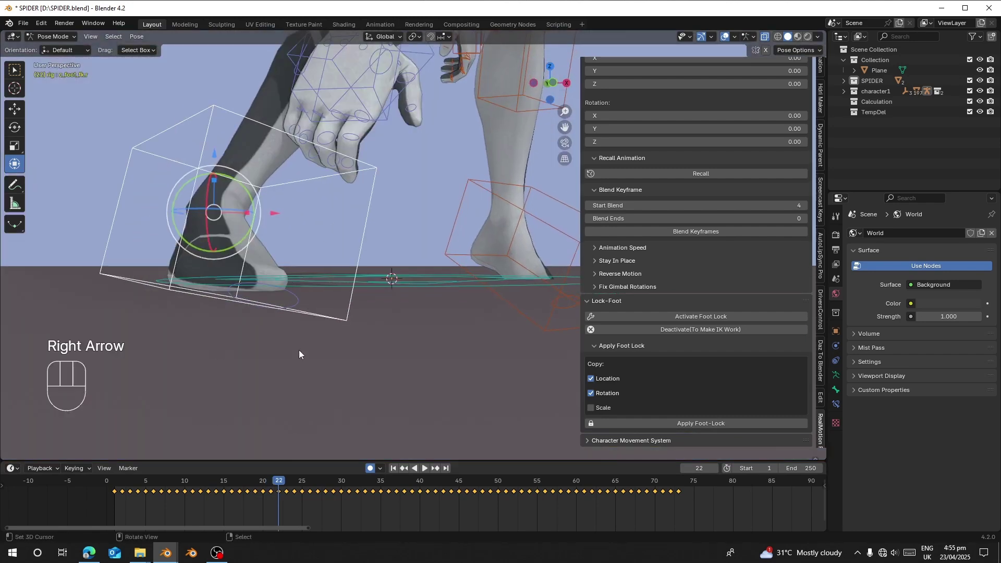
pyautogui.click(214, 145)
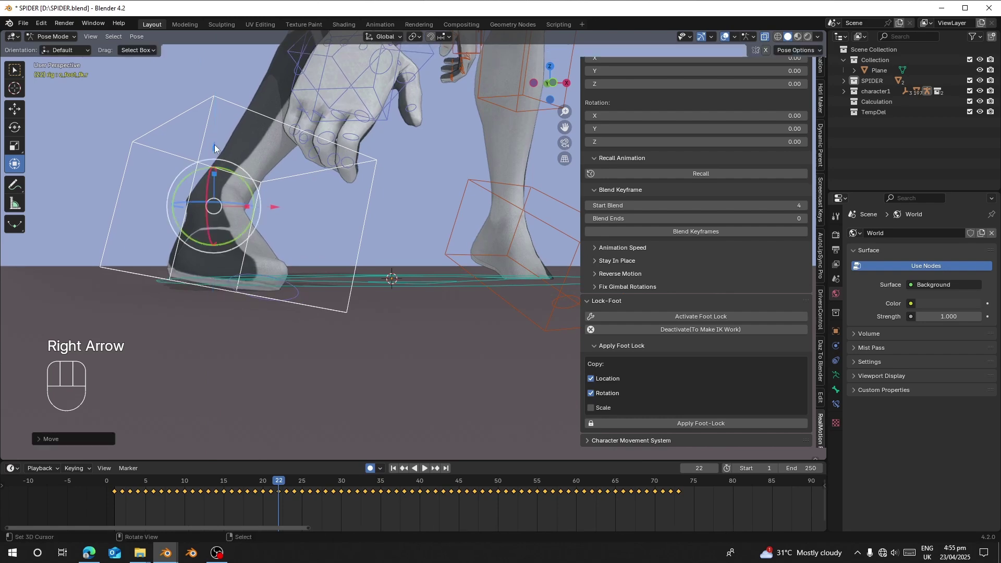
pyautogui.press('Right')
pyautogui.moveTo(206, 157); pyautogui.dragTo(230, 163)
# Raise the right foot control slightly out of the floor at frames 29 and 30
pyautogui.press('Right')
pyautogui.press('Right')
pyautogui.press('Right')
pyautogui.press('Right')
pyautogui.press('Right')
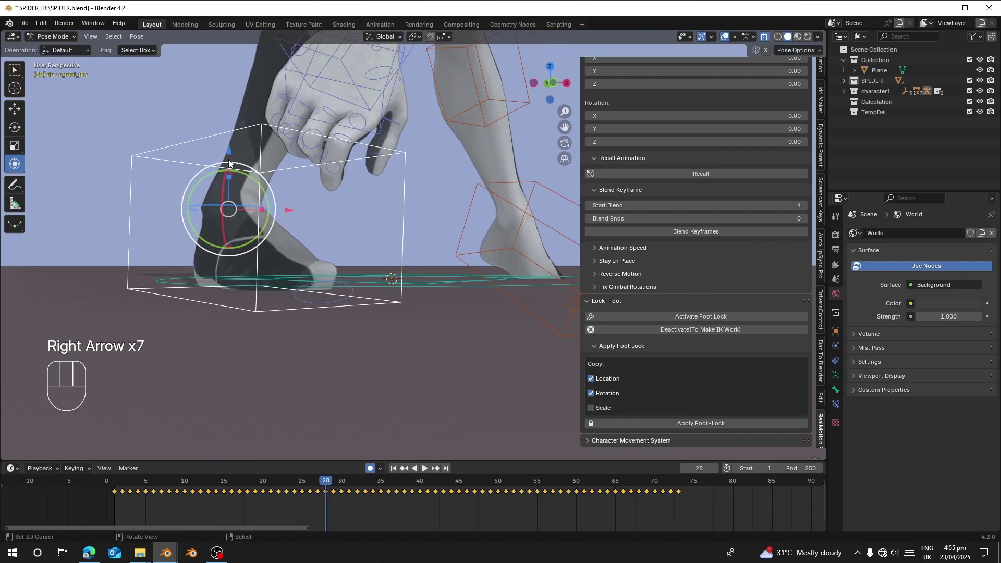
pyautogui.moveTo(231, 155); pyautogui.dragTo(288, 244, button='middle')
pyautogui.press('Right')
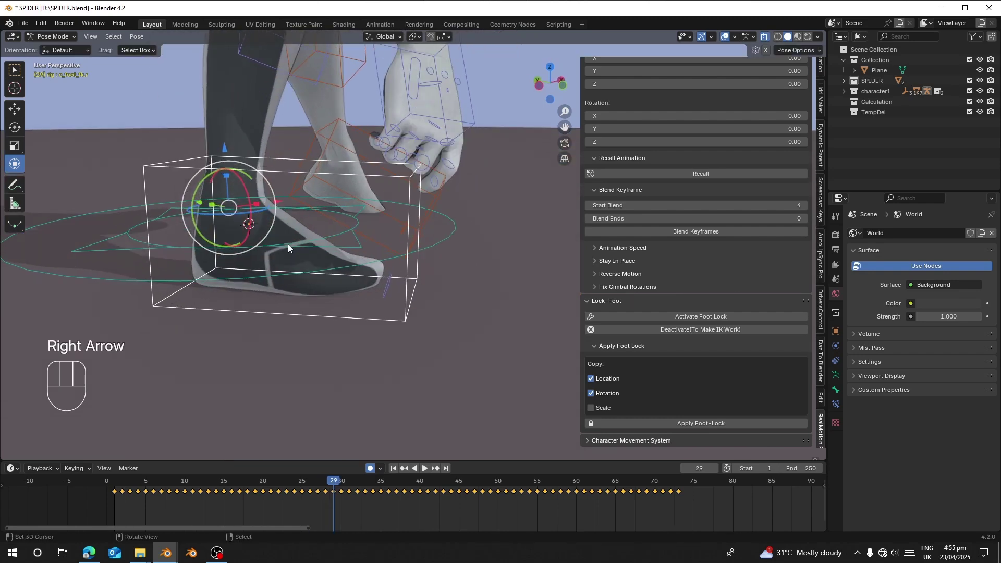
pyautogui.moveTo(225, 149); pyautogui.dragTo(225, 146)
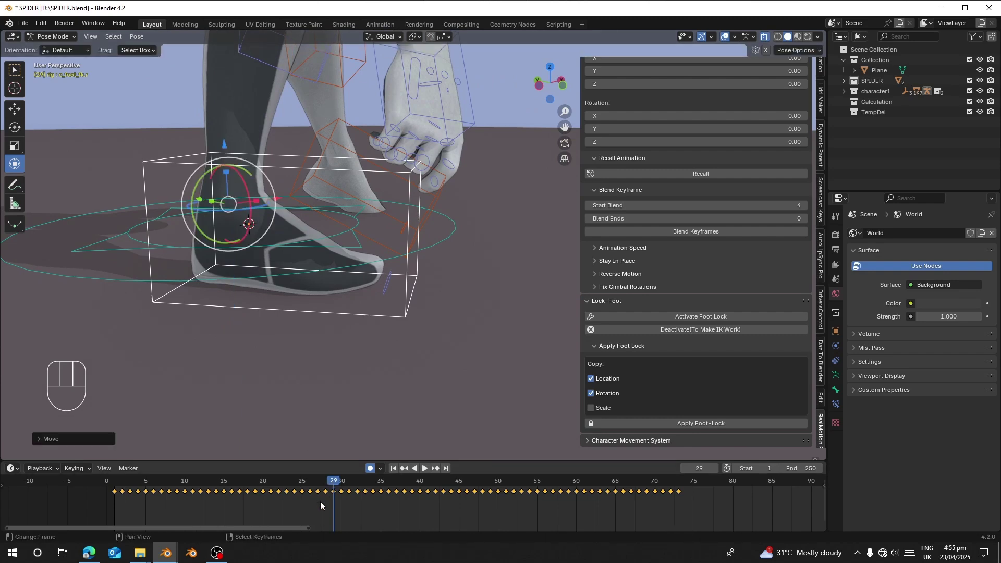
pyautogui.press('space')
pyautogui.press('space')
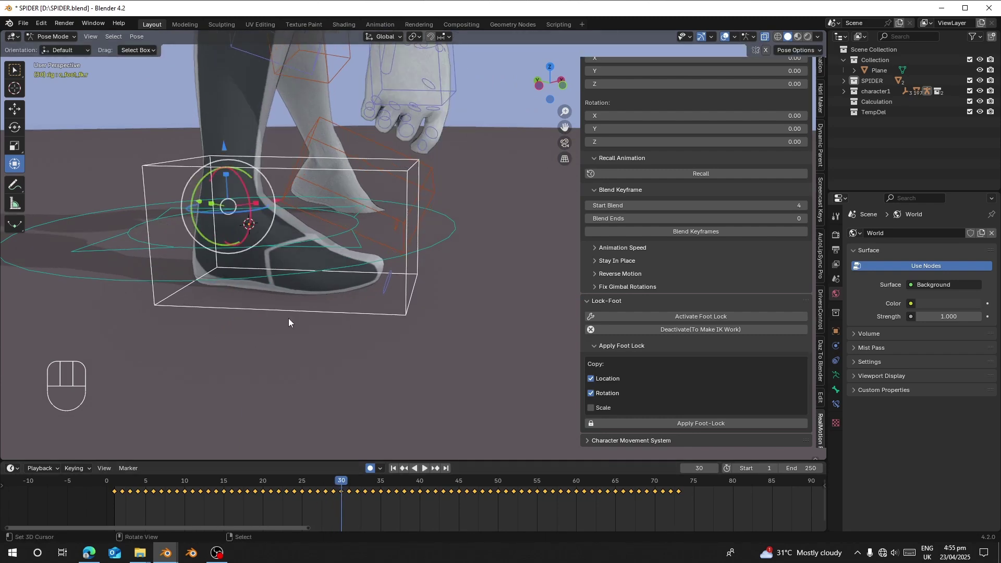
pyautogui.moveTo(289, 318); pyautogui.dragTo(290, 285, button='middle')
pyautogui.moveTo(228, 148); pyautogui.dragTo(228, 148)
# Find the right foot's planted stretch and apply Foot Lock to it from frame 30 to frame 43
pyautogui.moveTo(336, 503); pyautogui.dragTo(285, 497, button='middle')
pyautogui.press('space')
pyautogui.moveTo(325, 496); pyautogui.dragTo(383, 502)
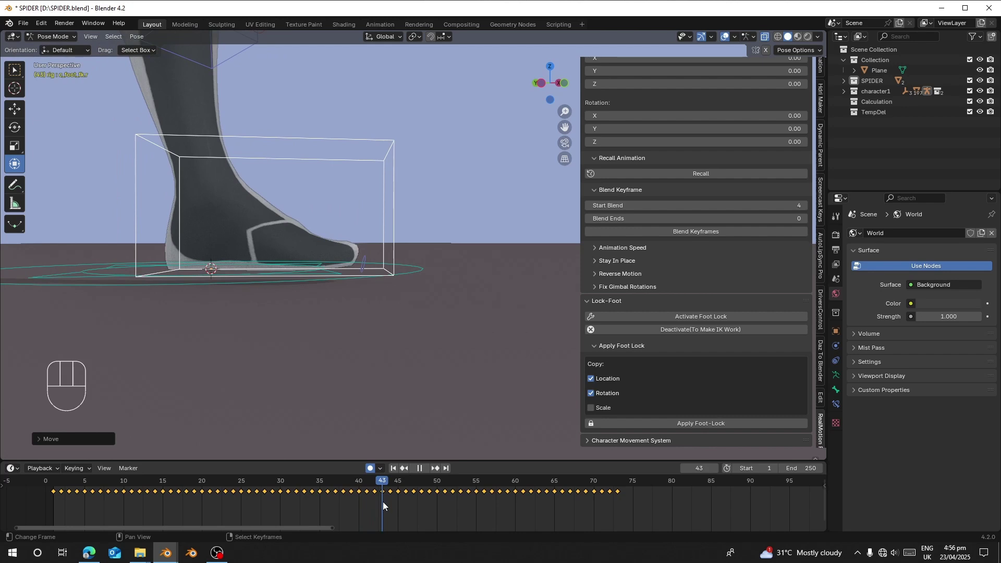
pyautogui.moveTo(383, 502)
pyautogui.mouseDown()
pyautogui.moveTo(281, 508)
pyautogui.moveTo(398, 499)
pyautogui.moveTo(384, 500)
pyautogui.mouseUp()
pyautogui.click(623, 423)
pyautogui.click(617, 440)
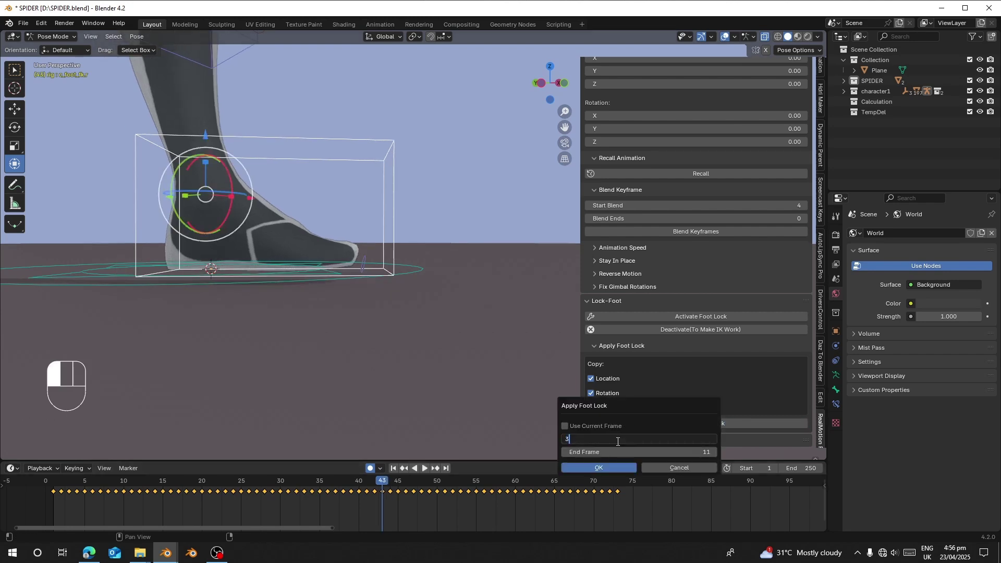
pyautogui.write('30')
pyautogui.press('Return')
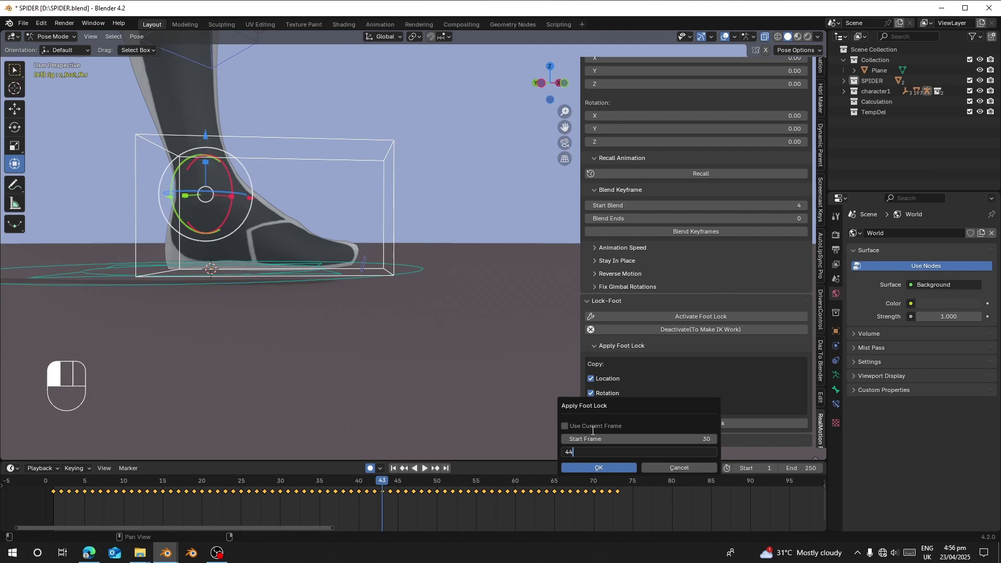
pyautogui.click(588, 466)
# Play the animation from the start to check the locked feet
pyautogui.moveTo(260, 506); pyautogui.dragTo(75, 498)
pyautogui.press('space')
pyautogui.press('space')
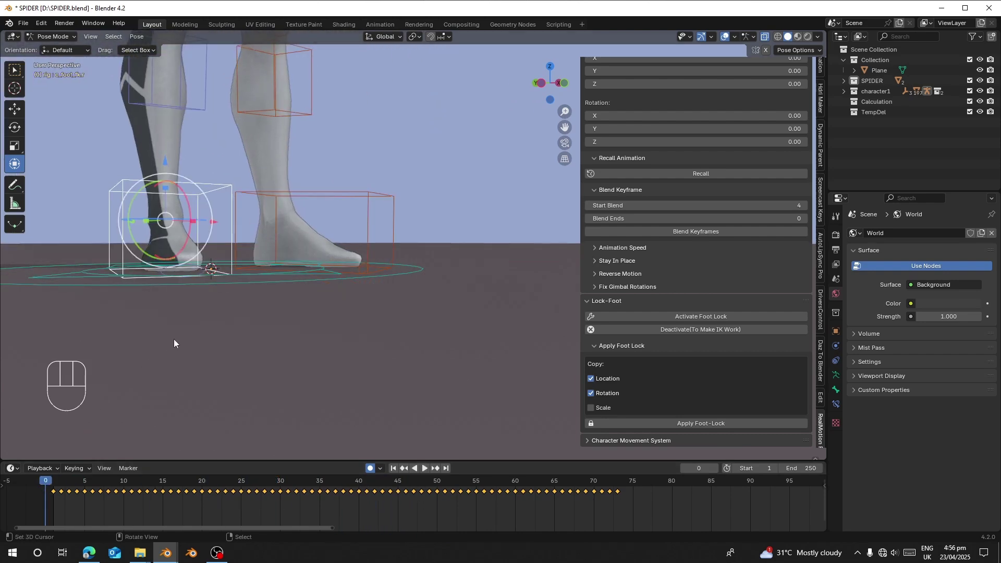
pyautogui.press('space')
pyautogui.press('space')
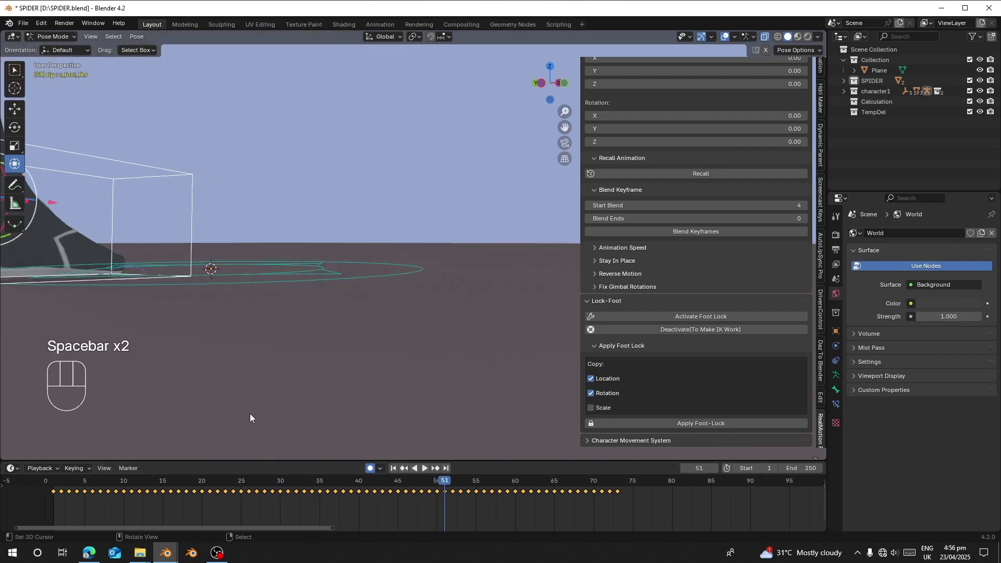
# Find the right foot's final planted stretch and apply Foot Lock to it from frame 53 to frame 73
pyautogui.moveTo(453, 505); pyautogui.dragTo(468, 502)
pyautogui.keyDown('shift'); pyautogui.moveTo(376, 372); pyautogui.dragTo(418, 370, button='middle'); pyautogui.keyUp('shift')
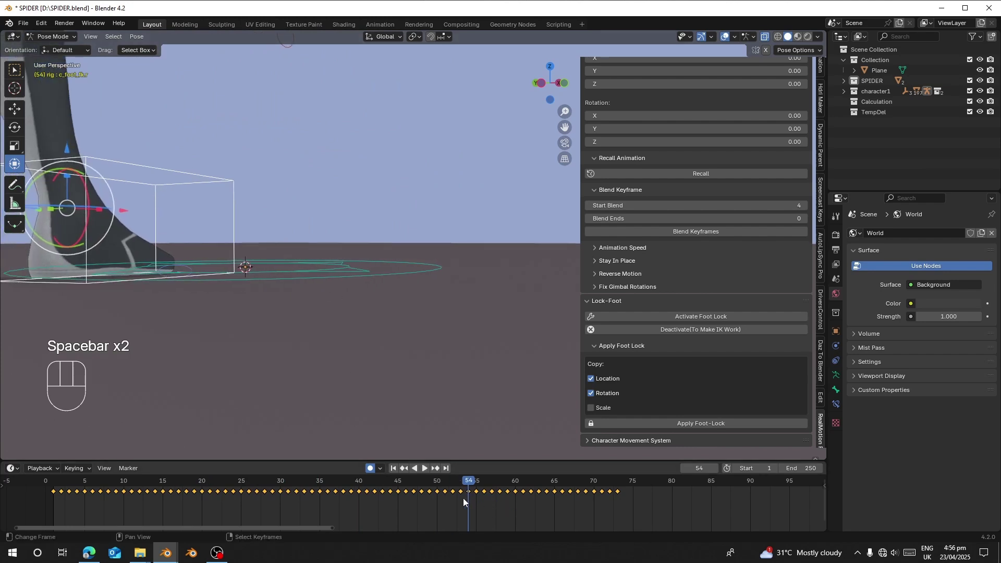
pyautogui.moveTo(464, 499)
pyautogui.mouseDown()
pyautogui.moveTo(521, 496)
pyautogui.moveTo(503, 489)
pyautogui.moveTo(596, 495)
pyautogui.moveTo(512, 493)
pyautogui.moveTo(542, 503)
pyautogui.moveTo(439, 512)
pyautogui.moveTo(466, 501)
pyautogui.mouseUp()
pyautogui.scroll(-1, 285, 328)
pyautogui.keyDown('shift'); pyautogui.moveTo(291, 328); pyautogui.dragTo(333, 339, button='middle'); pyautogui.keyUp('shift')
pyautogui.moveTo(447, 499)
pyautogui.mouseDown()
pyautogui.moveTo(428, 492)
pyautogui.moveTo(460, 497)
pyautogui.mouseUp()
pyautogui.keyDown('shift'); pyautogui.moveTo(300, 324); pyautogui.dragTo(317, 290, button='middle'); pyautogui.keyUp('shift')
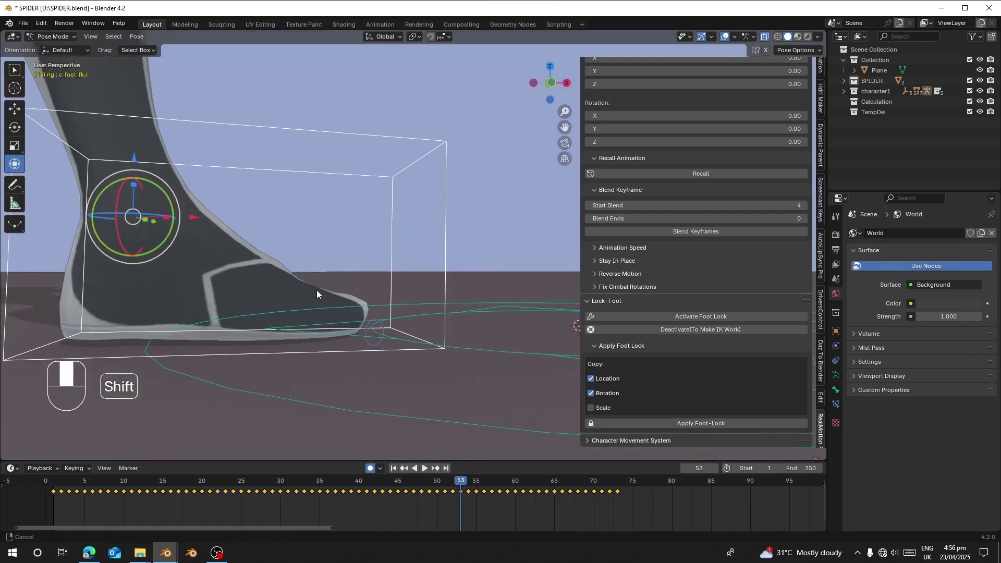
pyautogui.press('space')
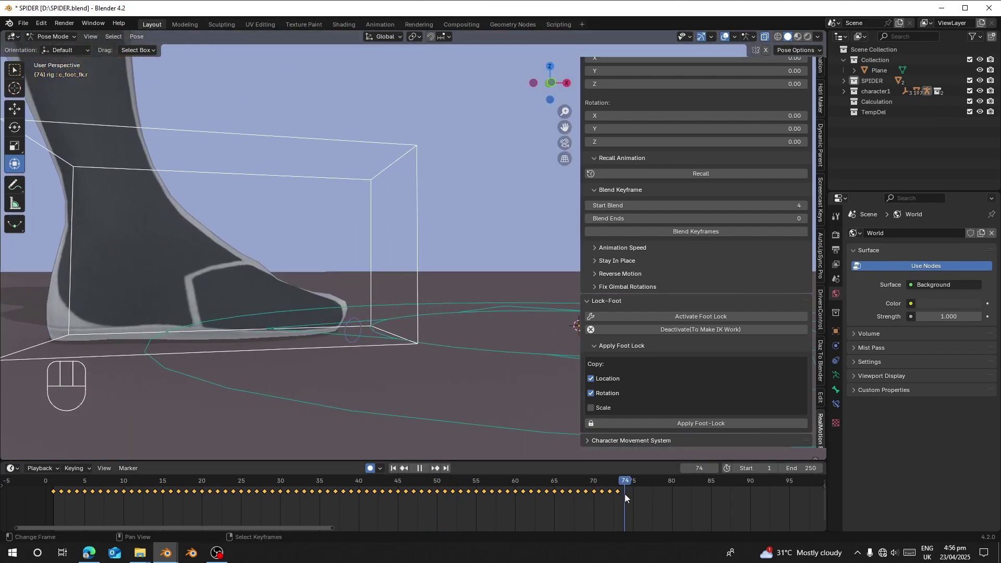
pyautogui.press('space')
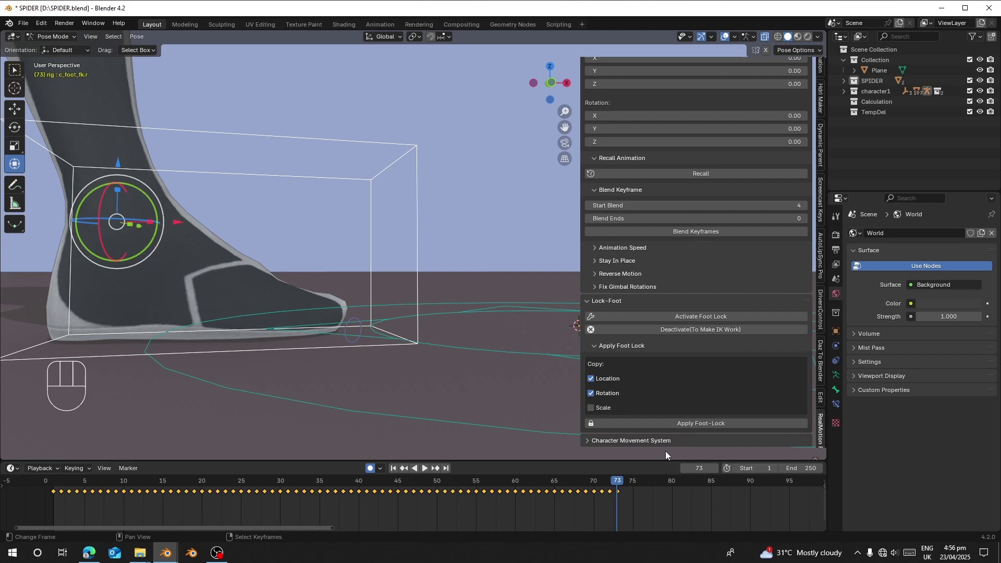
pyautogui.click(657, 423)
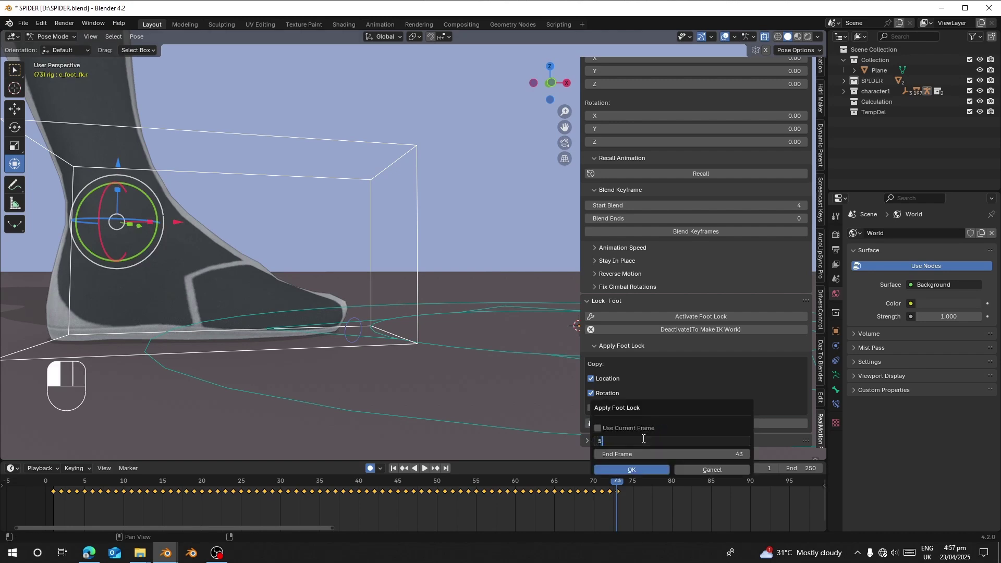
pyautogui.click(633, 439)
pyautogui.write('53')
pyautogui.press('Return')
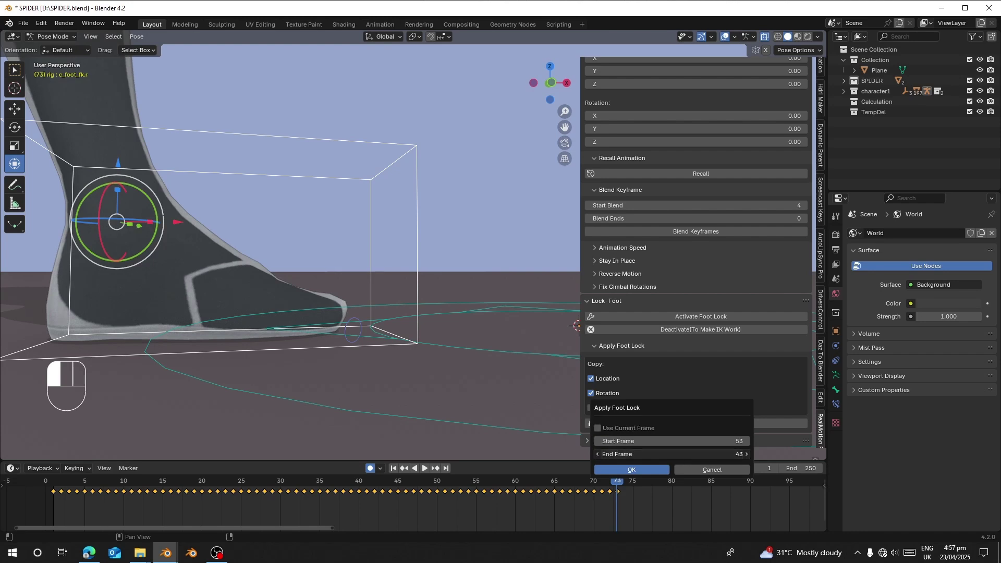
pyautogui.click(639, 453)
pyautogui.write('73')
pyautogui.press('Return')
pyautogui.click(626, 470)
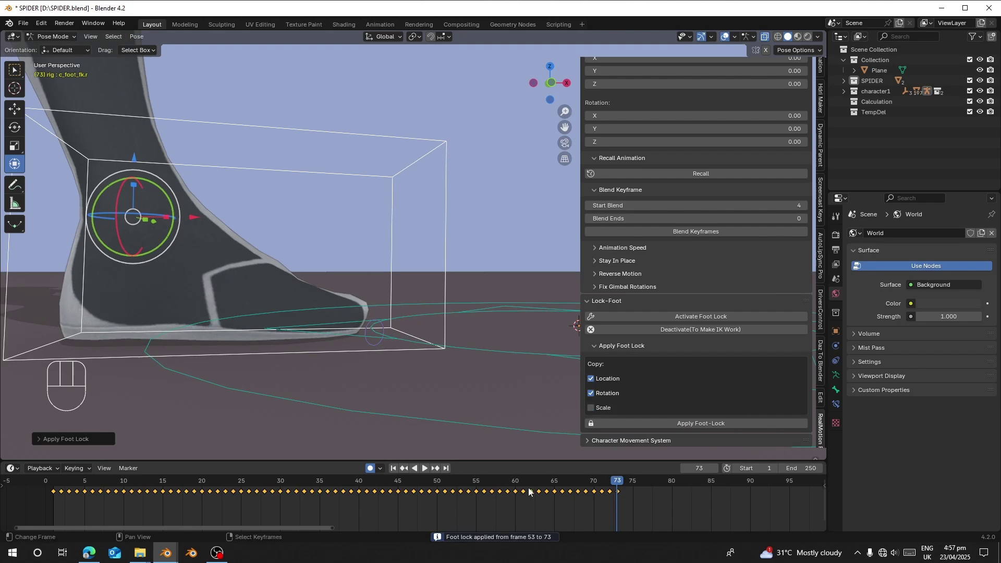
# Play the animation and check the right foot's locked stretch around frame 55
pyautogui.hotkey('shift', 'ctrl', 'space')
pyautogui.press('space')
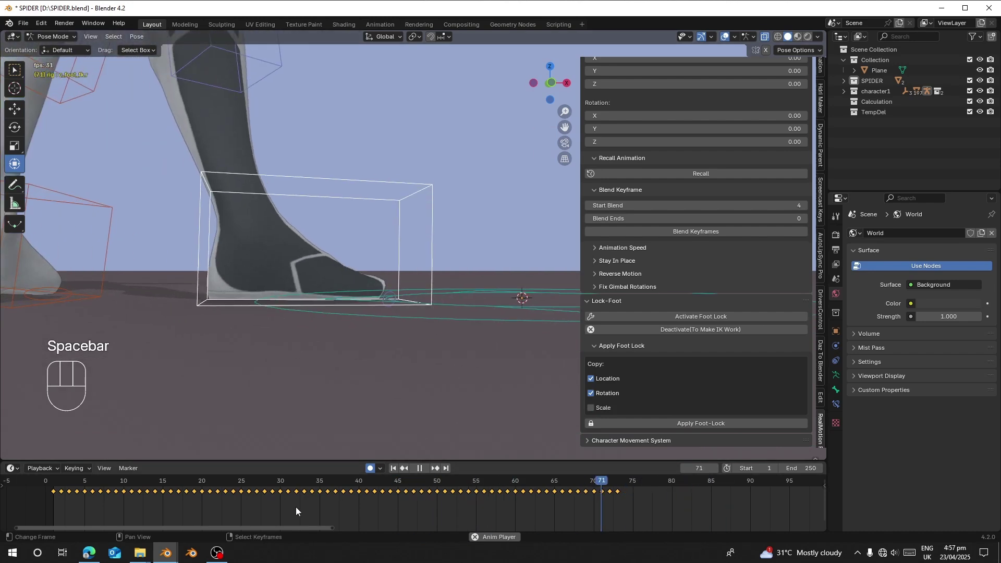
pyautogui.press('space')
pyautogui.moveTo(484, 496)
pyautogui.mouseDown()
pyautogui.moveTo(465, 495)
pyautogui.moveTo(476, 496)
pyautogui.mouseUp()
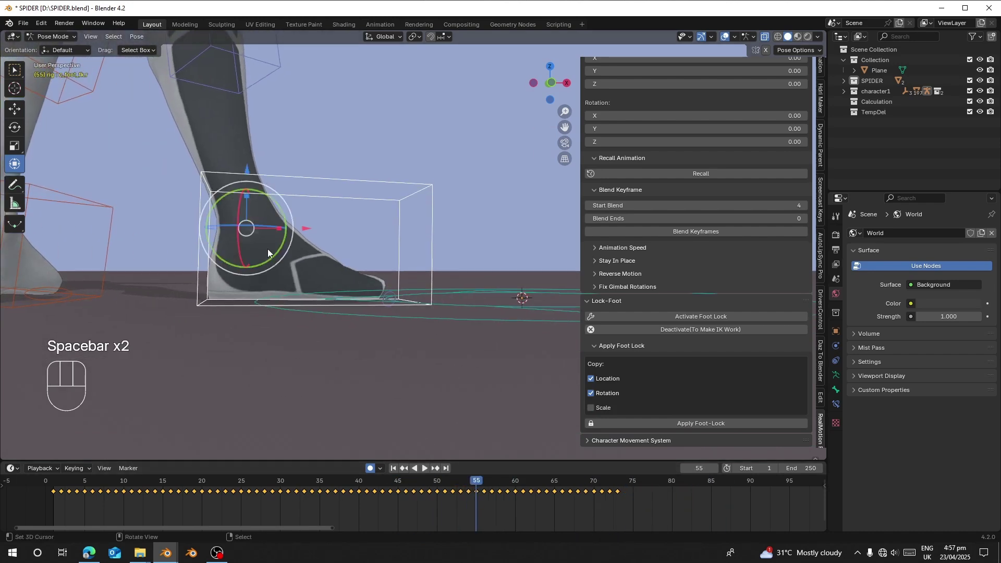
pyautogui.moveTo(247, 174); pyautogui.dragTo(266, 170)
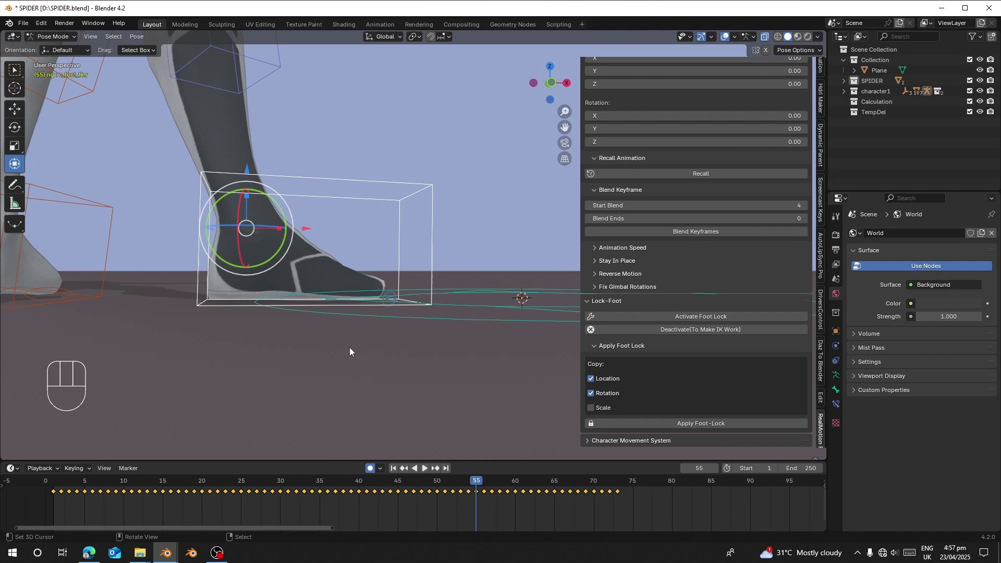
# Select the left foot control, apply Foot Lock to it from frame 16 to frame 28, and play back the result
pyautogui.moveTo(350, 347); pyautogui.dragTo(255, 261, button='middle')
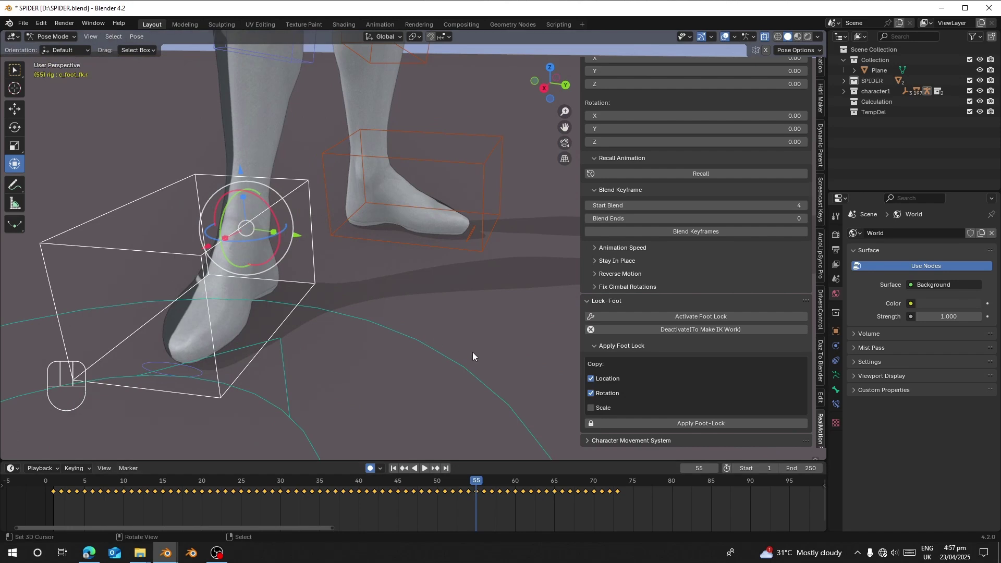
pyautogui.keyDown('shift'); pyautogui.moveTo(473, 352); pyautogui.dragTo(313, 328, button='middle'); pyautogui.keyUp('shift')
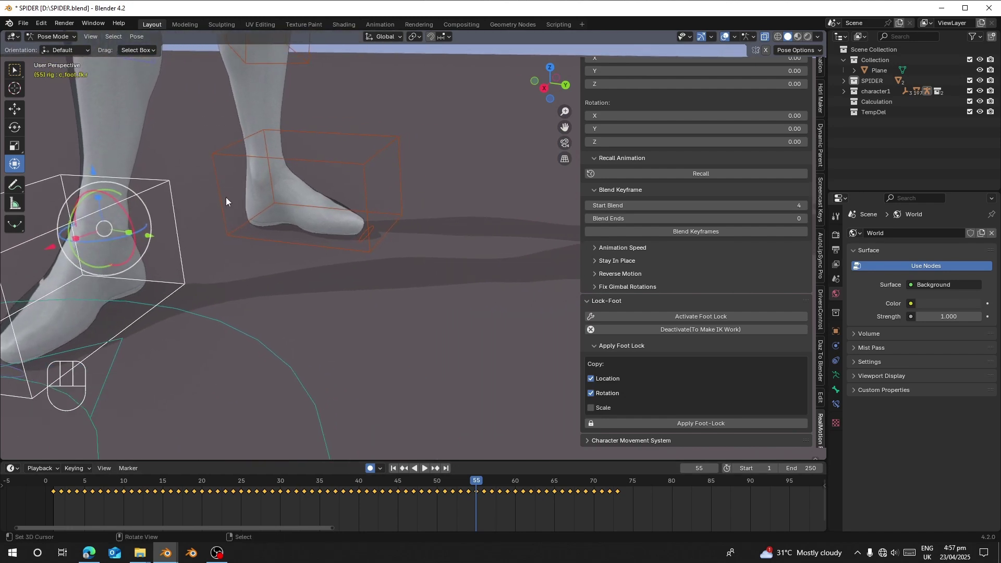
pyautogui.click(319, 133)
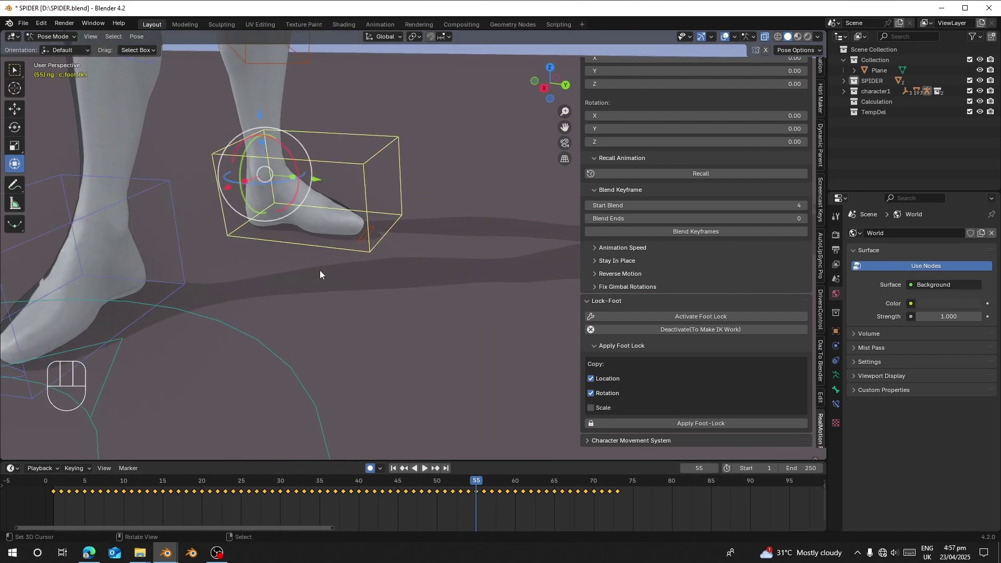
pyautogui.moveTo(116, 495); pyautogui.dragTo(265, 507)
pyautogui.click(673, 424)
pyautogui.doubleClick(668, 444)
pyautogui.write('1628')
pyautogui.click(644, 473)
pyautogui.press('space')
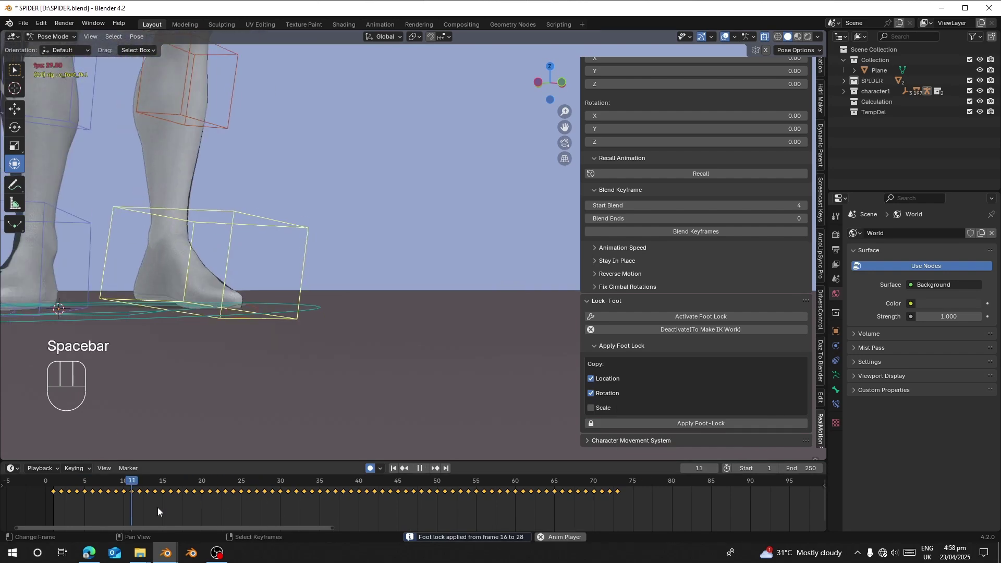
pyautogui.moveTo(157, 508); pyautogui.dragTo(265, 502)
pyautogui.press('space')
# Find where the left foot lands near frame 42, adjust the pose options and reposition the left foot control
pyautogui.press('KP_Decimal')
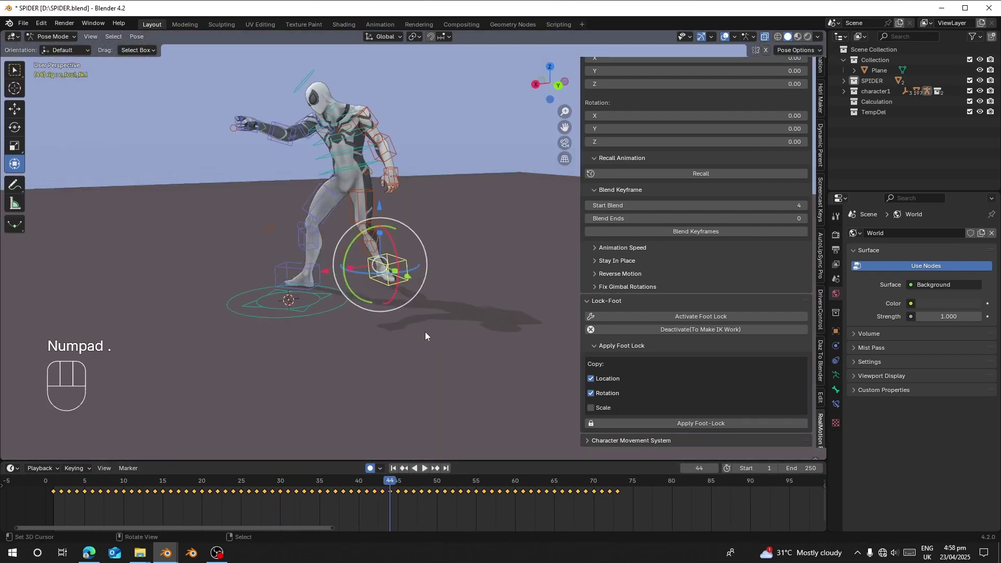
pyautogui.moveTo(388, 499)
pyautogui.mouseDown()
pyautogui.moveTo(362, 497)
pyautogui.moveTo(374, 498)
pyautogui.mouseUp()
pyautogui.moveTo(389, 313); pyautogui.dragTo(404, 271, button='middle')
pyautogui.moveTo(367, 498); pyautogui.dragTo(375, 498)
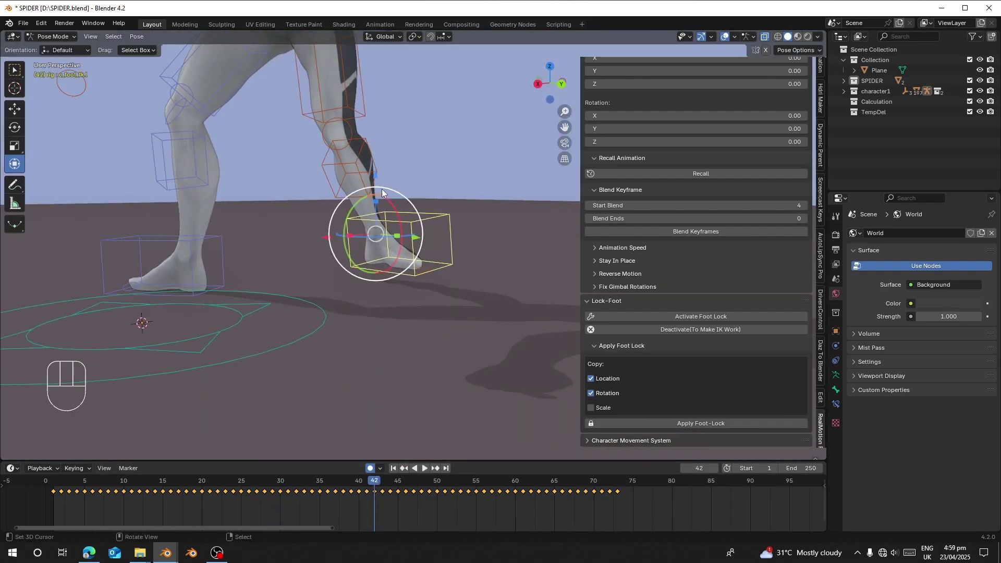
pyautogui.moveTo(381, 188); pyautogui.dragTo(392, 192, button='middle')
pyautogui.click(355, 120)
pyautogui.click(797, 51)
pyautogui.click(780, 70)
pyautogui.click(389, 256)
pyautogui.press('g')
pyautogui.scroll(-1, 386, 271)
pyautogui.click(386, 285)
# Apply Foot Lock to the left foot from frame 42 to frame 73
pyautogui.moveTo(373, 496); pyautogui.dragTo(617, 495)
pyautogui.click(647, 425)
pyautogui.click(647, 438)
pyautogui.write('42')
pyautogui.press('Return')
pyautogui.click(623, 467)
pyautogui.moveTo(375, 496); pyautogui.dragTo(618, 496)
pyautogui.click(658, 423)
pyautogui.click(625, 465)
pyautogui.click(671, 424)
pyautogui.click(635, 425)
pyautogui.click(649, 455)
pyautogui.write('73')
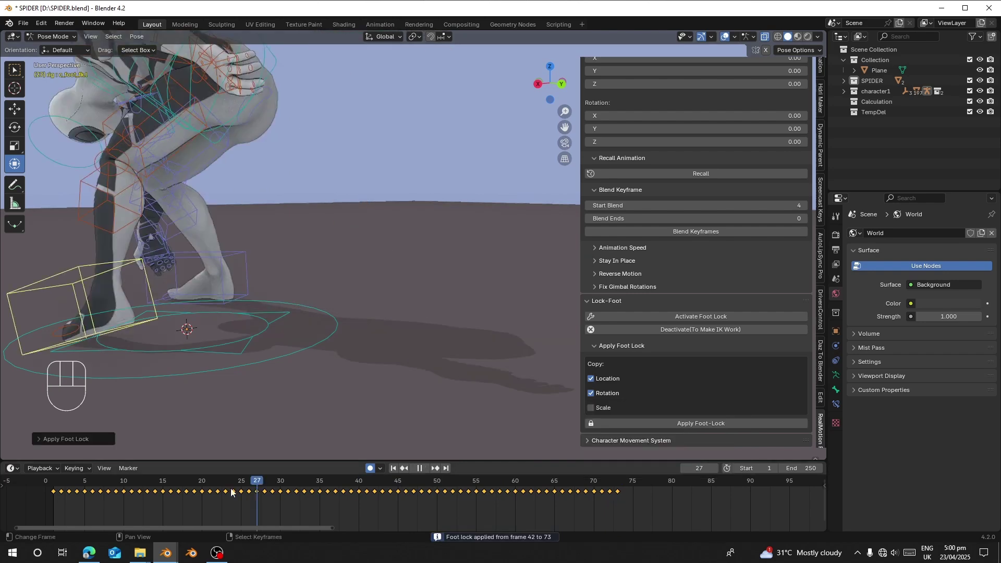
# Play the whole animation from the start and set the scene's end frame to 75
pyautogui.scroll(-8, 360, 271)
pyautogui.click(395, 468)
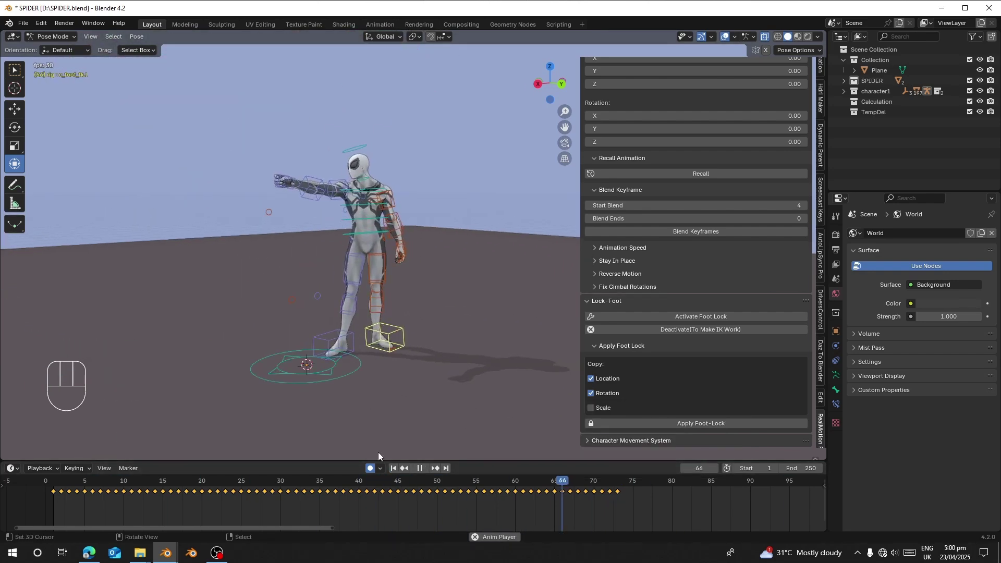
pyautogui.click(395, 469)
pyautogui.moveTo(796, 469); pyautogui.dragTo(696, 468)
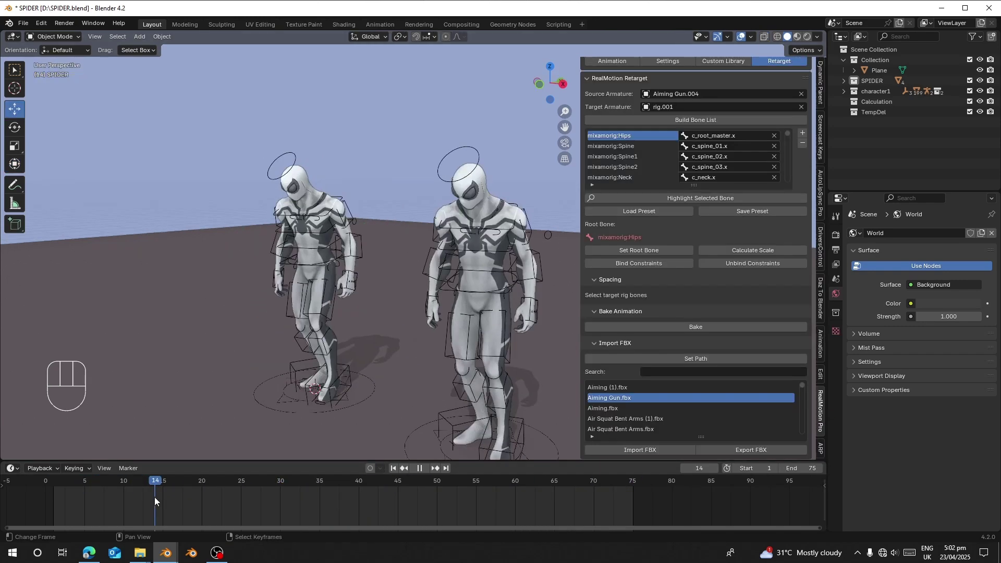
# Play and scrub the two characters side by side to compare their foot movement
pyautogui.keyDown('shift'); pyautogui.moveTo(365, 360); pyautogui.dragTo(342, 351, button='middle'); pyautogui.keyUp('shift')
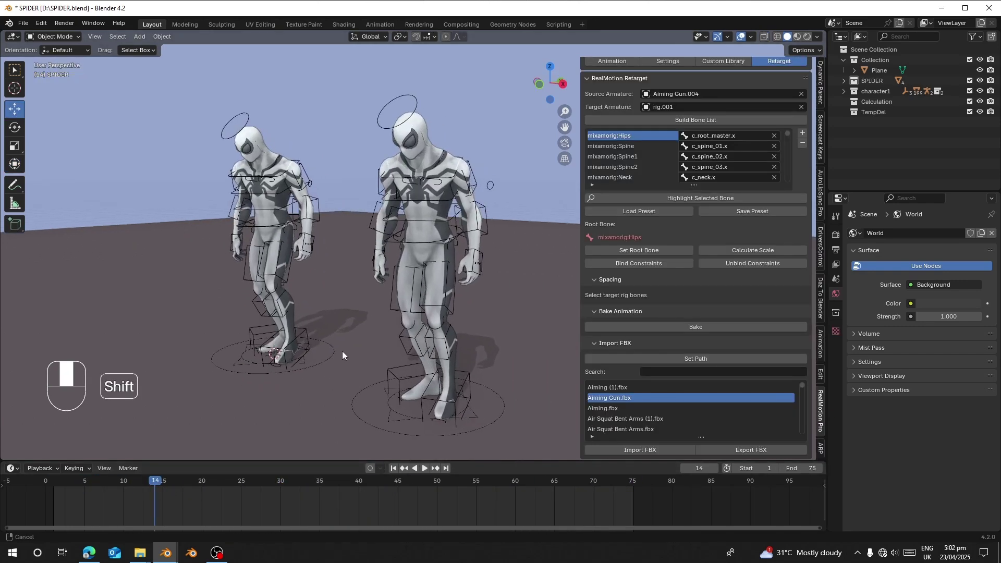
pyautogui.scroll(2, 342, 352)
pyautogui.keyDown('shift'); pyautogui.moveTo(404, 320); pyautogui.dragTo(331, 318, button='middle'); pyautogui.keyUp('shift')
pyautogui.press('space')
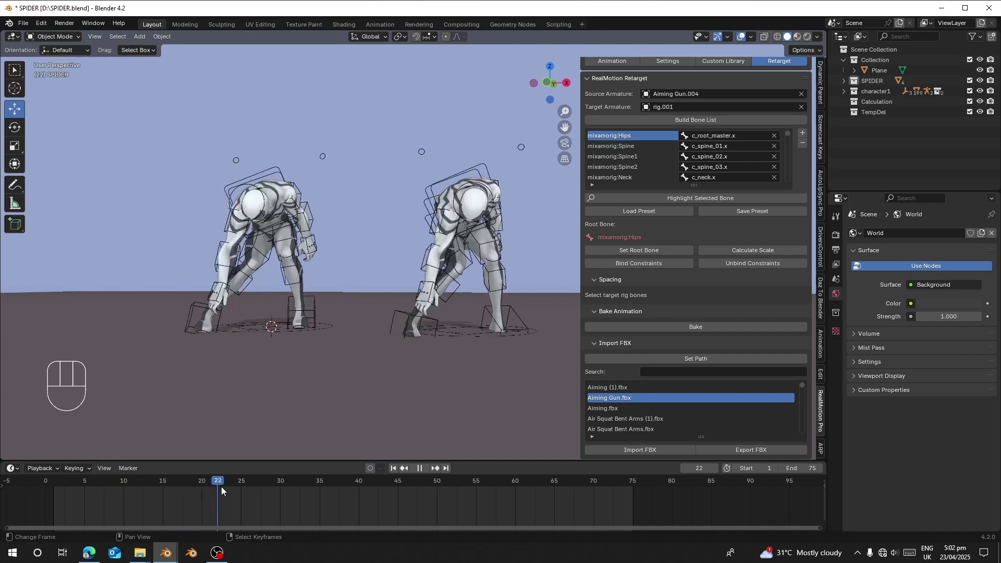
pyautogui.moveTo(248, 483); pyautogui.dragTo(196, 457)
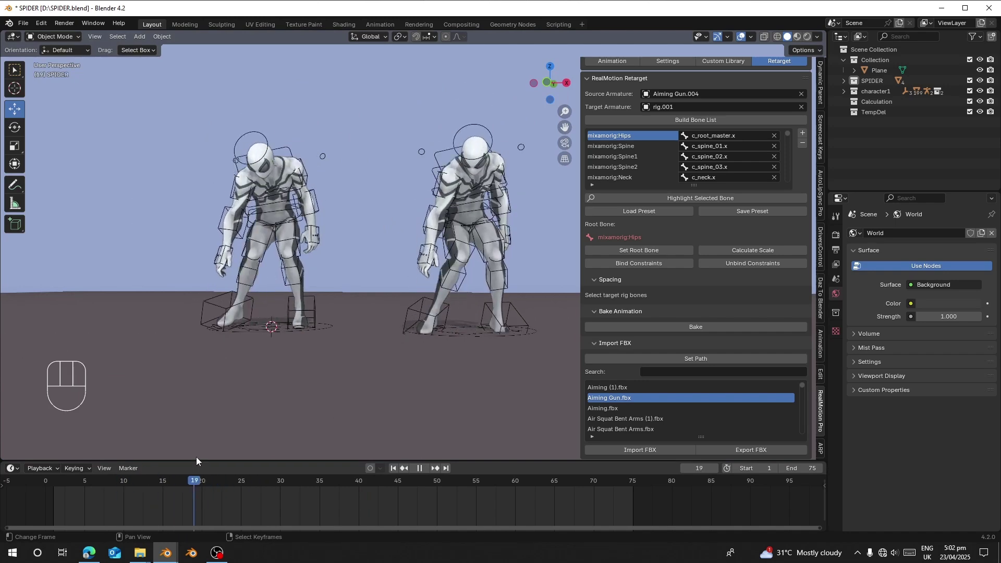
pyautogui.press('space')
pyautogui.press('space')
pyautogui.press('space')
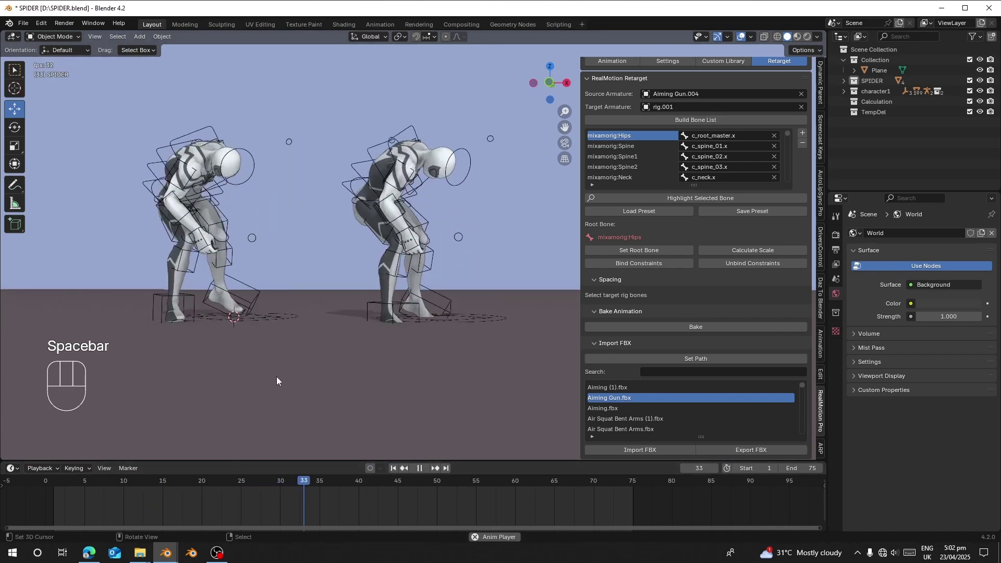
pyautogui.moveTo(127, 479); pyautogui.dragTo(233, 483)
# Show the RealMotion Pro animation settings and examine both characters' feet up close while replaying the bend-down section
pyautogui.click(615, 62)
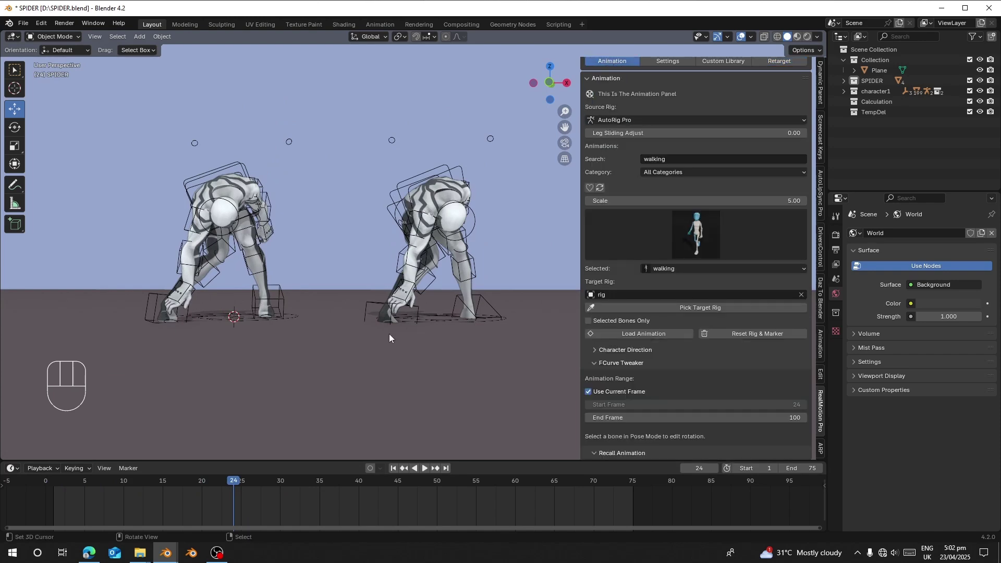
pyautogui.moveTo(177, 500); pyautogui.dragTo(198, 505)
pyautogui.scroll(3, 532, 283)
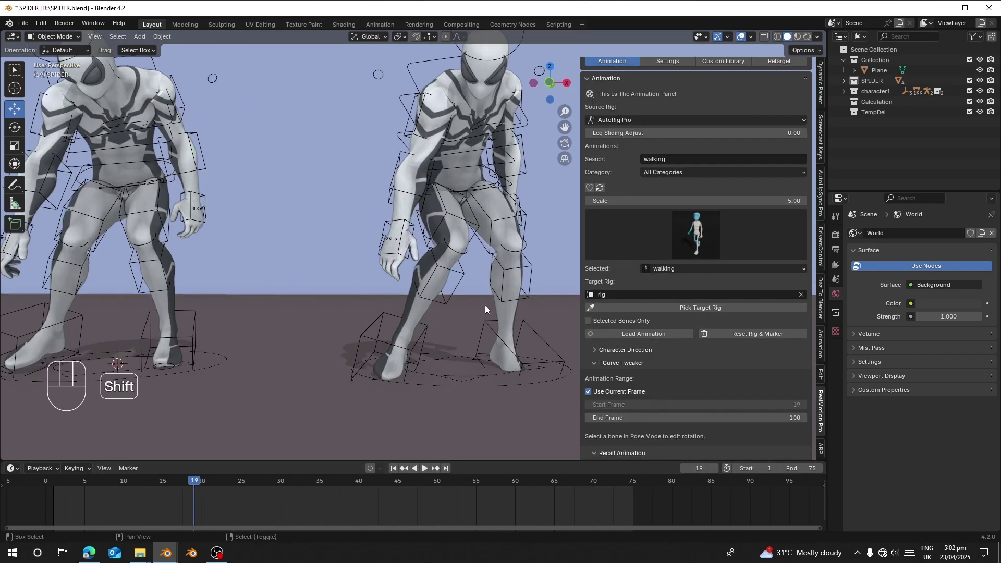
pyautogui.keyDown('shift'); pyautogui.moveTo(485, 305); pyautogui.dragTo(438, 219, button='middle'); pyautogui.keyUp('shift')
pyautogui.keyDown('shift'); pyautogui.moveTo(357, 288); pyautogui.dragTo(385, 304, button='middle'); pyautogui.keyUp('shift')
pyautogui.keyDown('shift'); pyautogui.moveTo(286, 326); pyautogui.dragTo(376, 348, button='middle'); pyautogui.keyUp('shift')
pyautogui.click(133, 487)
pyautogui.press('space')
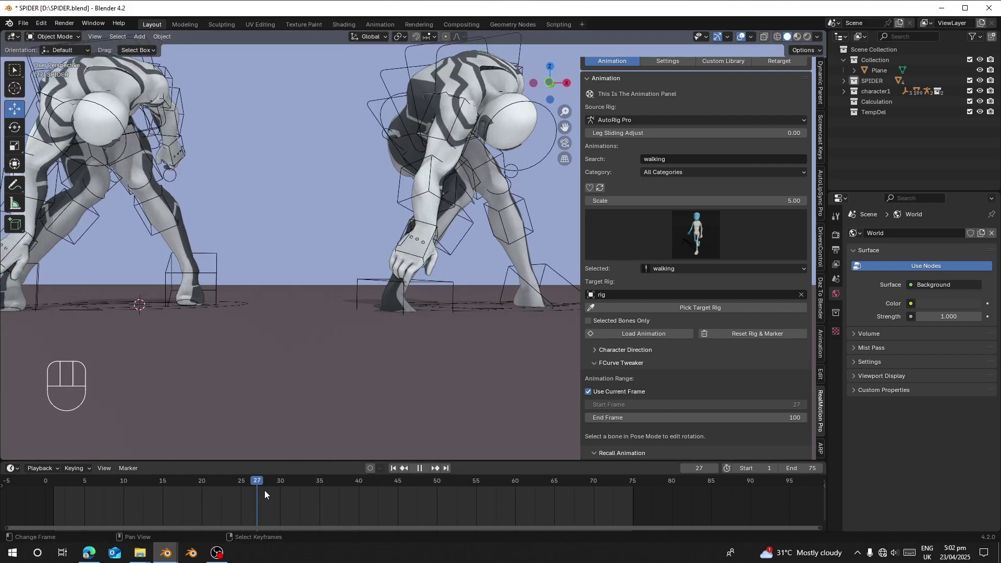
pyautogui.click(148, 486)
pyautogui.press('space')
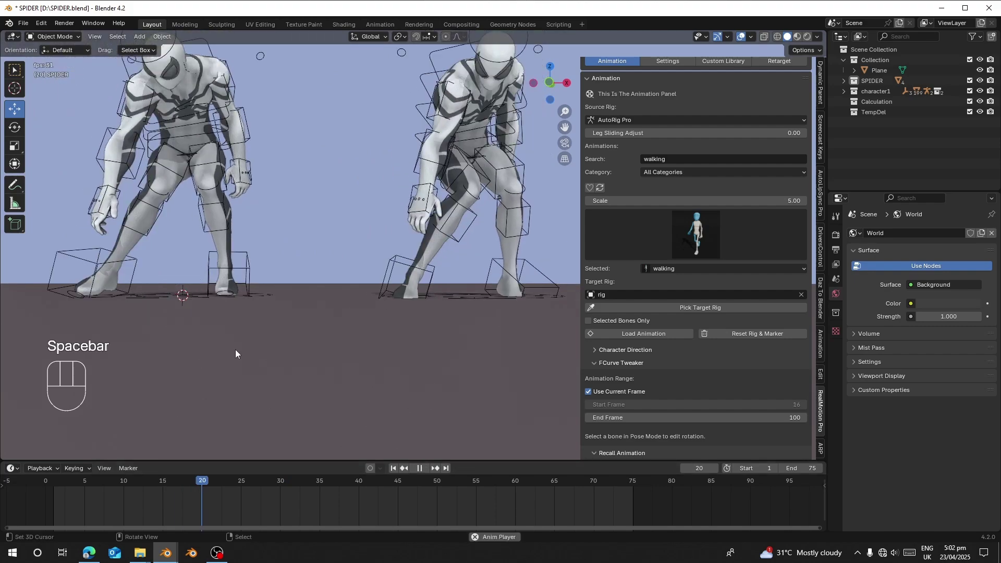
pyautogui.click(97, 521)
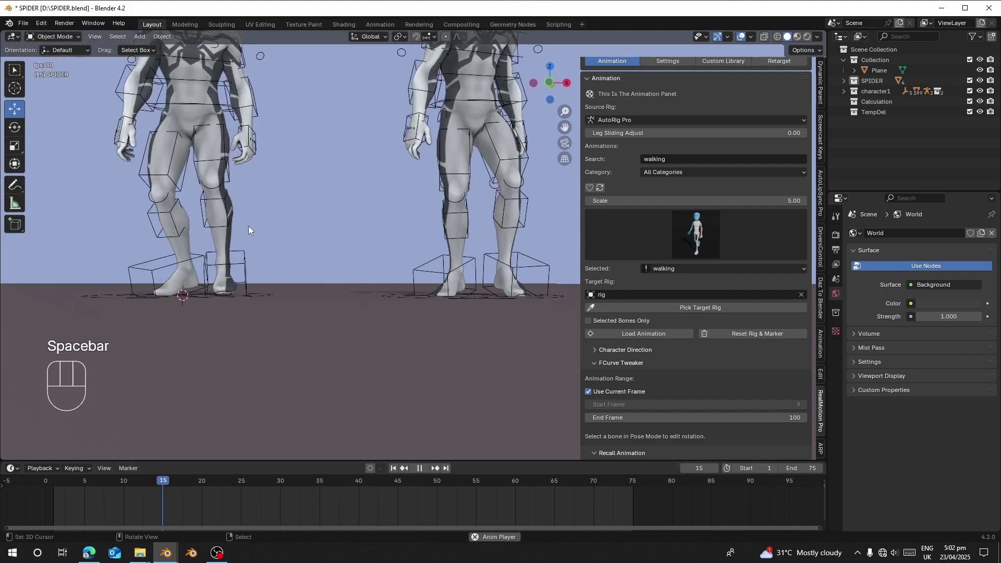
pyautogui.moveTo(249, 227); pyautogui.dragTo(254, 251, button='middle')
pyautogui.scroll(-1, 255, 250)
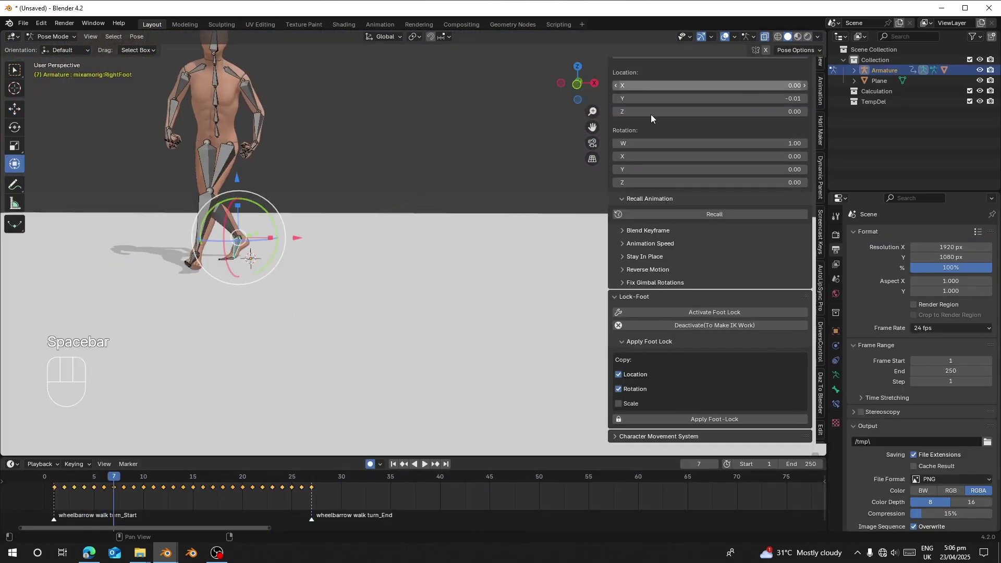
# Reset the Mixamo armature and remove its wheelbarrow walk turn animation and markers
pyautogui.scroll(5, 676, 133)
pyautogui.scroll(5, 675, 130)
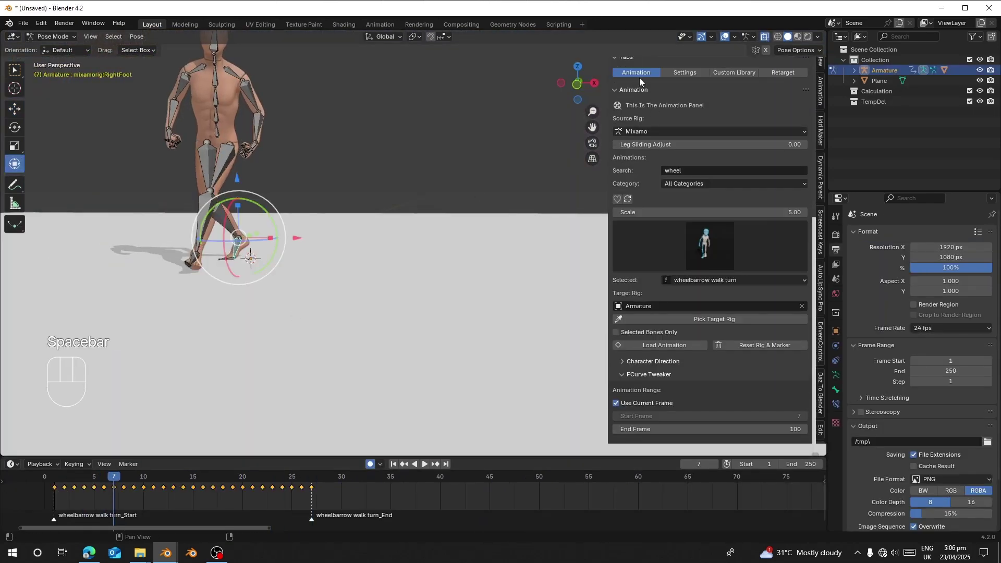
pyautogui.click(745, 347)
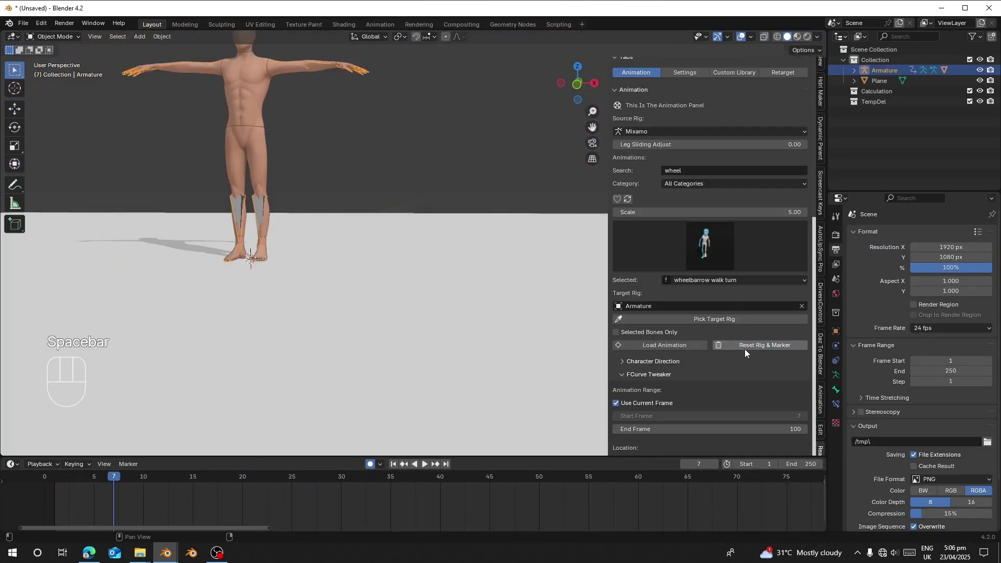
# Search the animation library for dance and load Chicken Dance onto the armature starting at frame 1
pyautogui.click(687, 171)
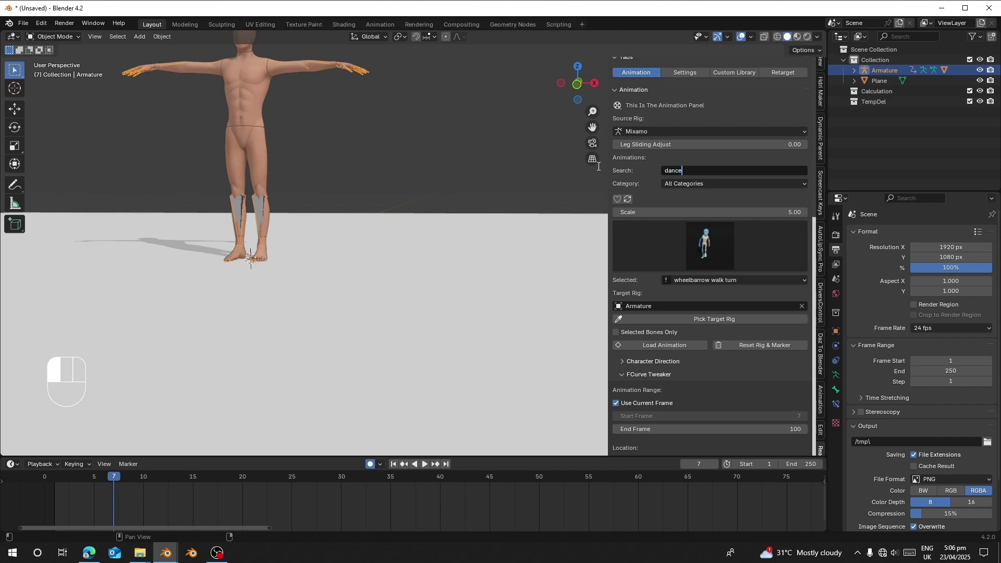
pyautogui.click(680, 277)
pyautogui.click(679, 277)
pyautogui.click(679, 277)
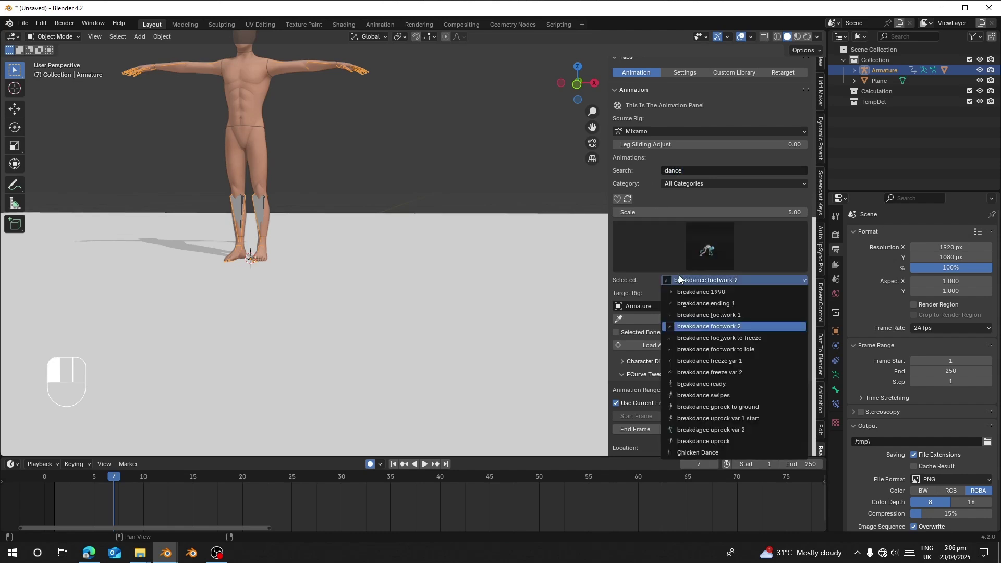
pyautogui.moveTo(680, 455); pyautogui.dragTo(680, 455)
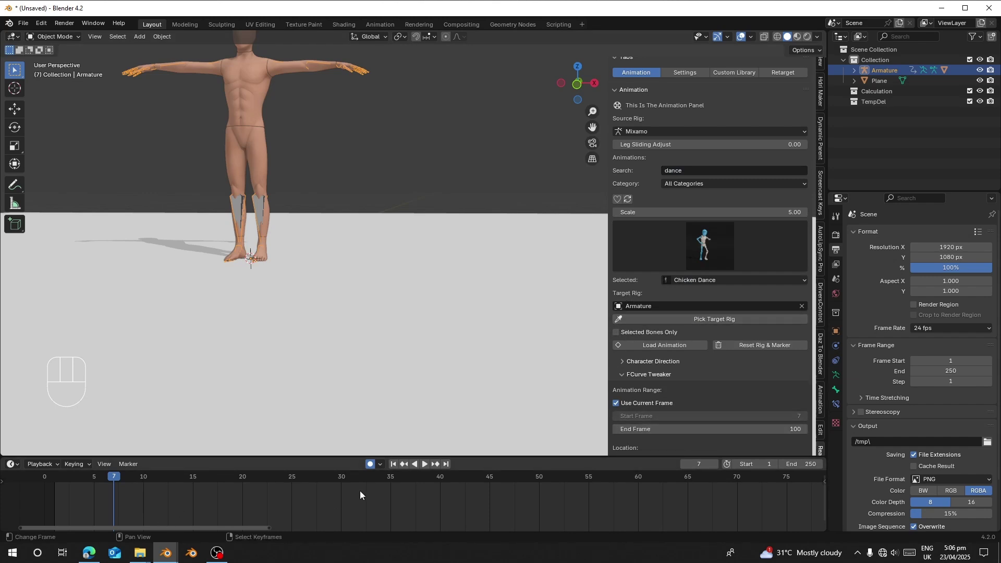
pyautogui.click(640, 346)
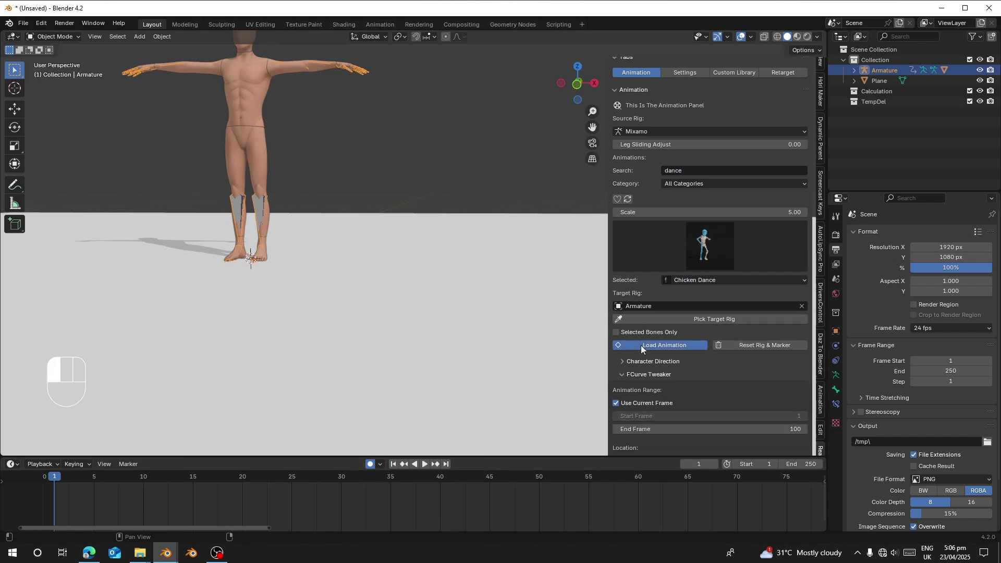
# Play the Chicken Dance to examine the character's feet up close and return to frame 1
pyautogui.keyDown('shift'); pyautogui.moveTo(192, 287); pyautogui.dragTo(314, 259, button='middle'); pyautogui.keyUp('shift')
pyautogui.scroll(4, 315, 259)
pyautogui.press('space')
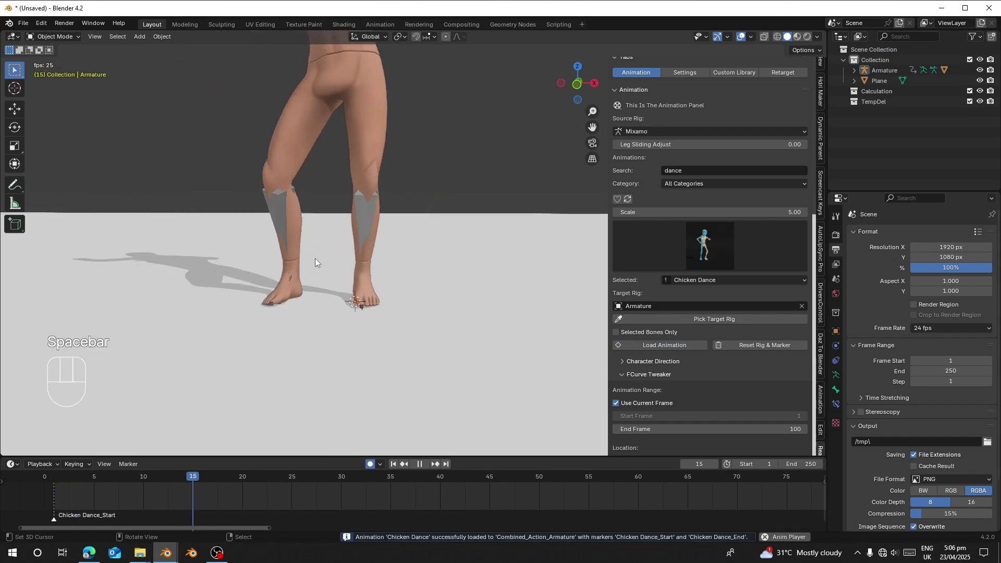
pyautogui.scroll(2, 318, 323)
pyautogui.click(72, 493)
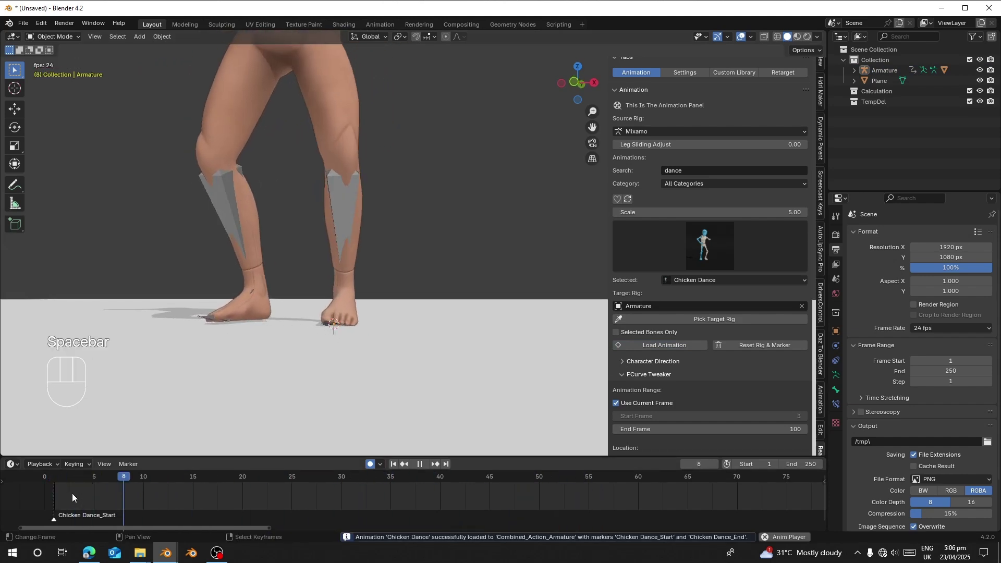
pyautogui.press('space')
pyautogui.click(395, 464)
# Put the armature in Pose Mode and rotate and lower the right foot bone to sit flat on the ground plane
pyautogui.click(352, 199)
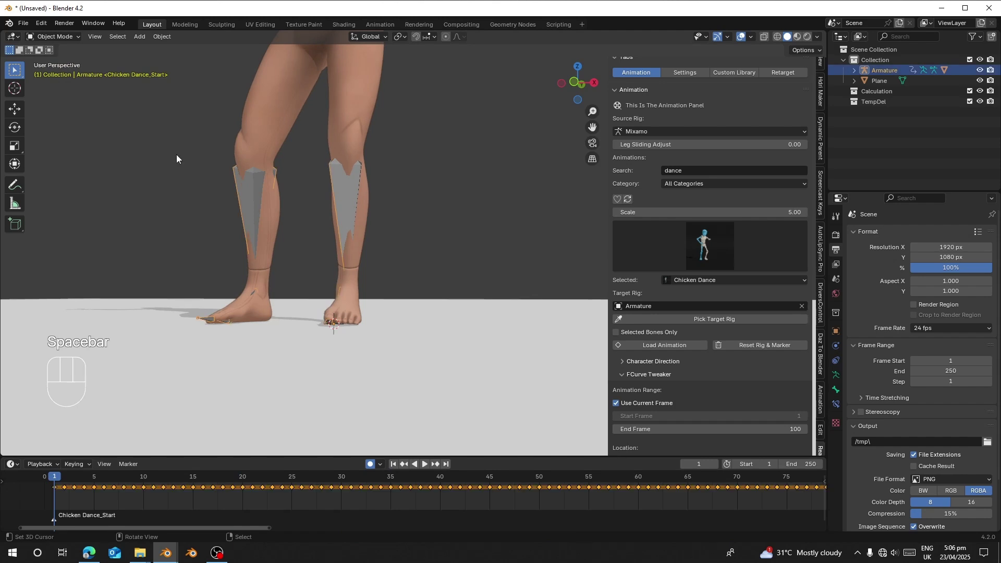
pyautogui.click(55, 71)
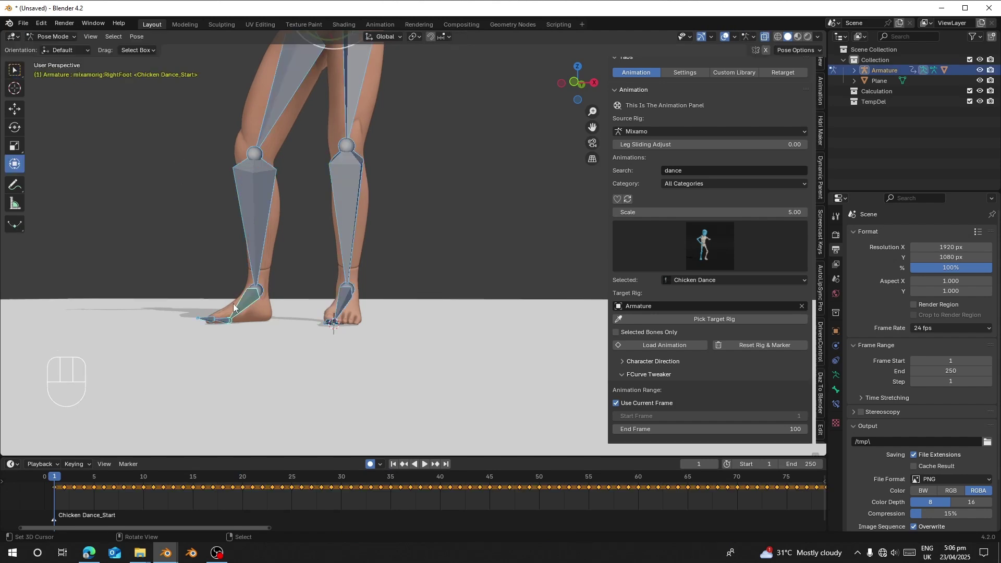
pyautogui.moveTo(234, 308); pyautogui.dragTo(301, 227, button='middle')
pyautogui.moveTo(305, 201); pyautogui.dragTo(311, 209)
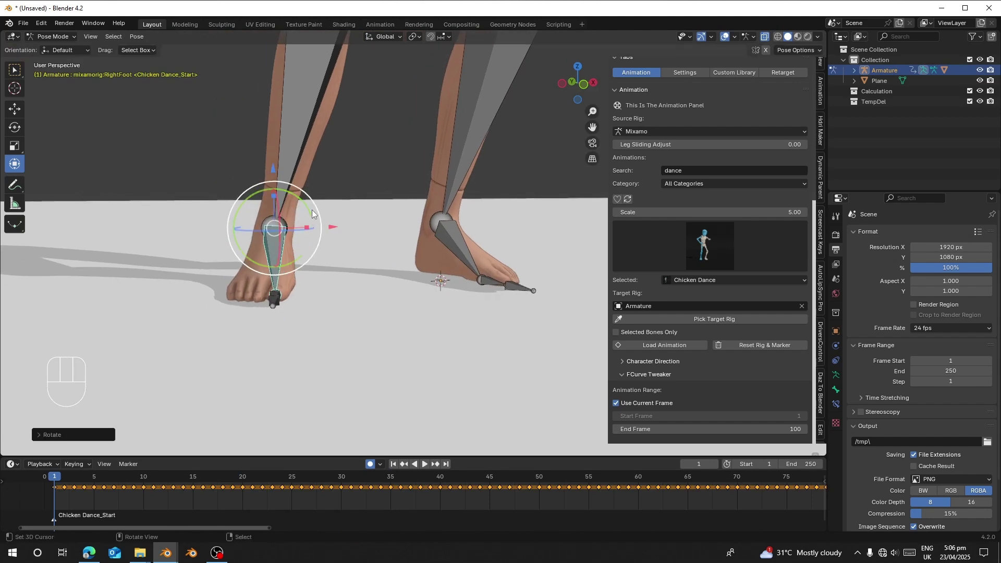
pyautogui.moveTo(312, 210); pyautogui.dragTo(290, 204, button='middle')
pyautogui.moveTo(276, 194); pyautogui.dragTo(277, 195)
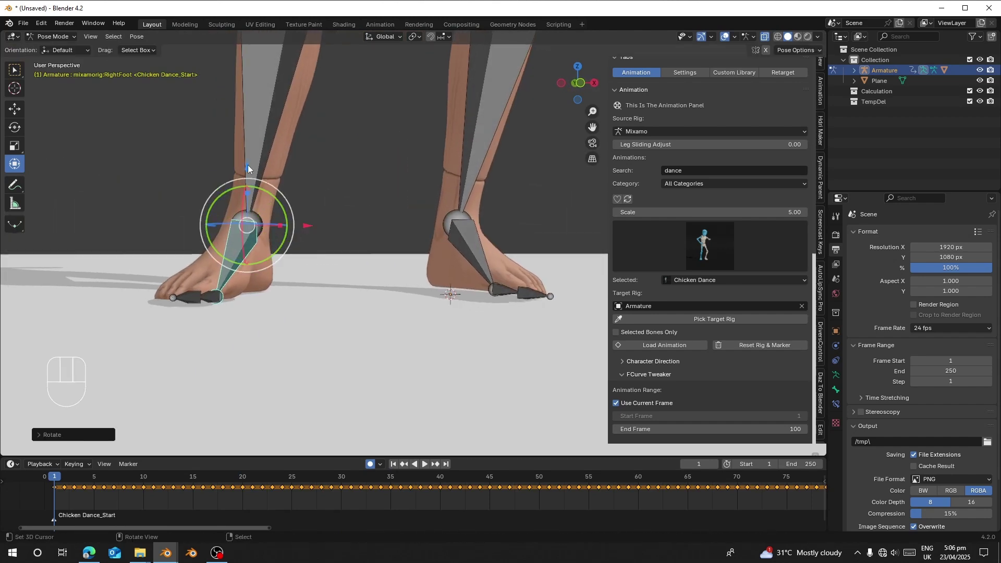
pyautogui.press('g')
pyautogui.press('z')
# Lower the left foot bone about 0.01 m along the global Z axis to meet the ground plane
pyautogui.rightClick(464, 247)
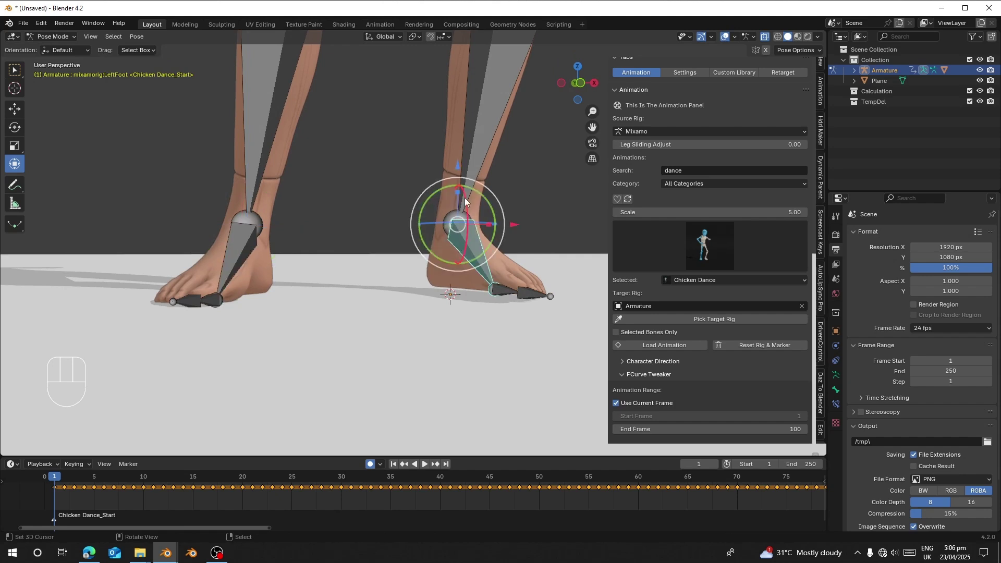
pyautogui.keyDown('shift'); pyautogui.moveTo(458, 167); pyautogui.dragTo(449, 229); pyautogui.keyUp('shift')
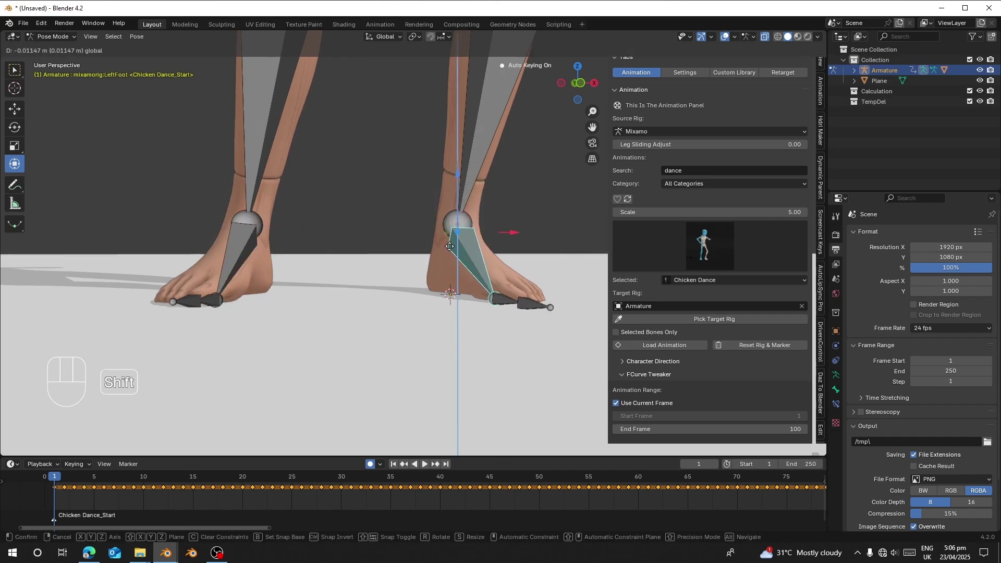
pyautogui.click(328, 296)
pyautogui.scroll(-15, 685, 321)
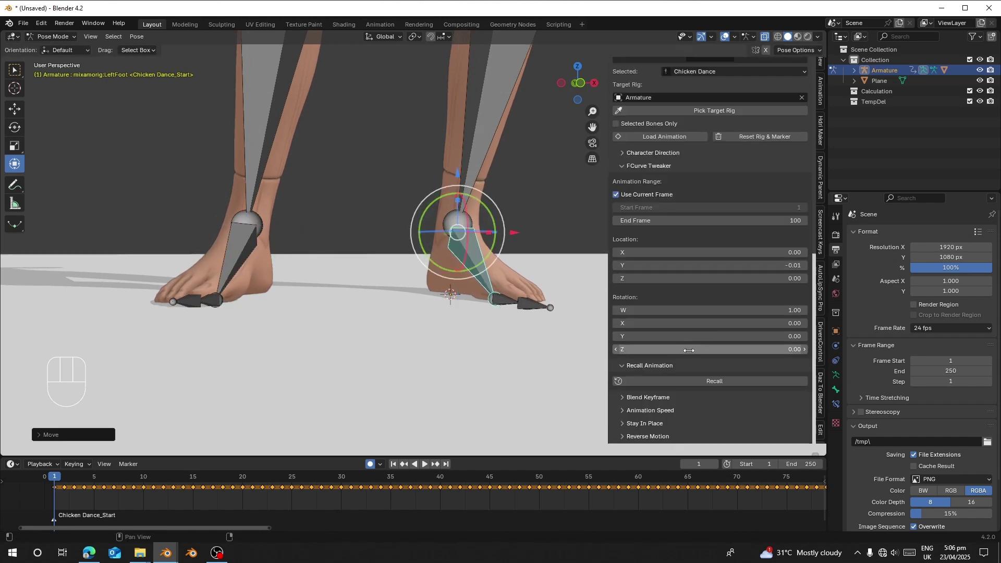
pyautogui.click(664, 414)
pyautogui.click(605, 419)
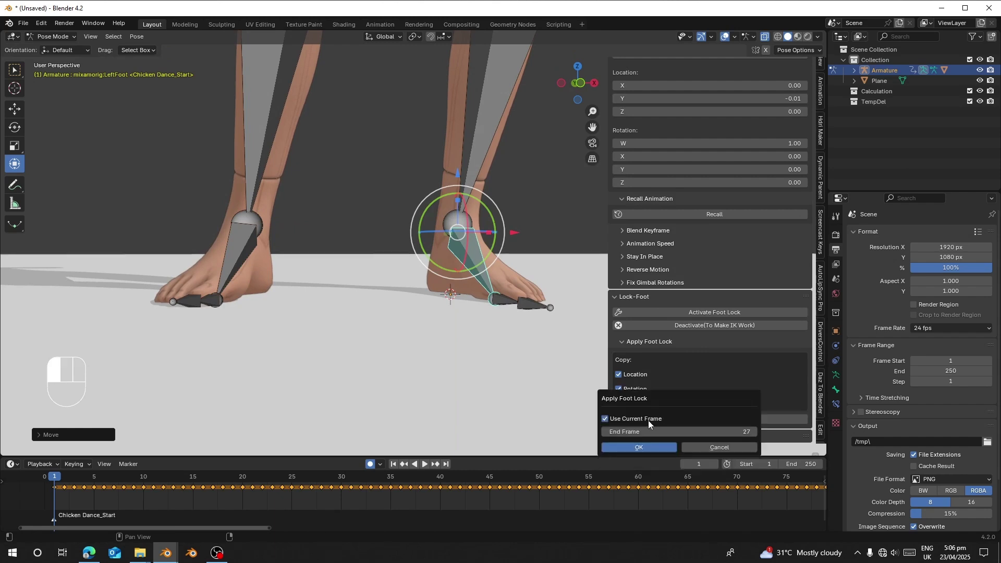
pyautogui.click(640, 448)
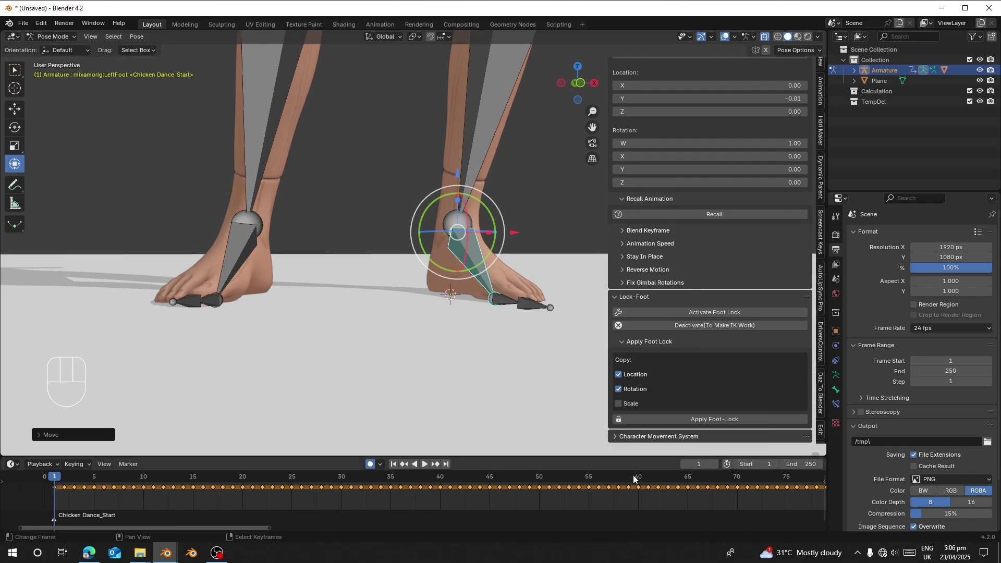
# Find the frame where the Chicken Dance ends in the timeline and return to frame 1
pyautogui.scroll(-5, 633, 475)
pyautogui.scroll(5, 583, 492)
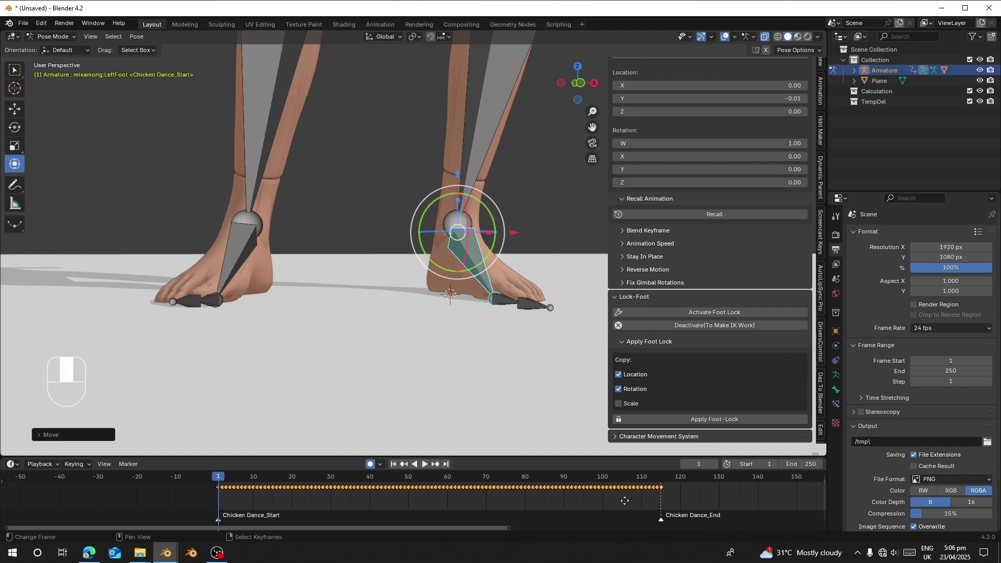
pyautogui.click(631, 496)
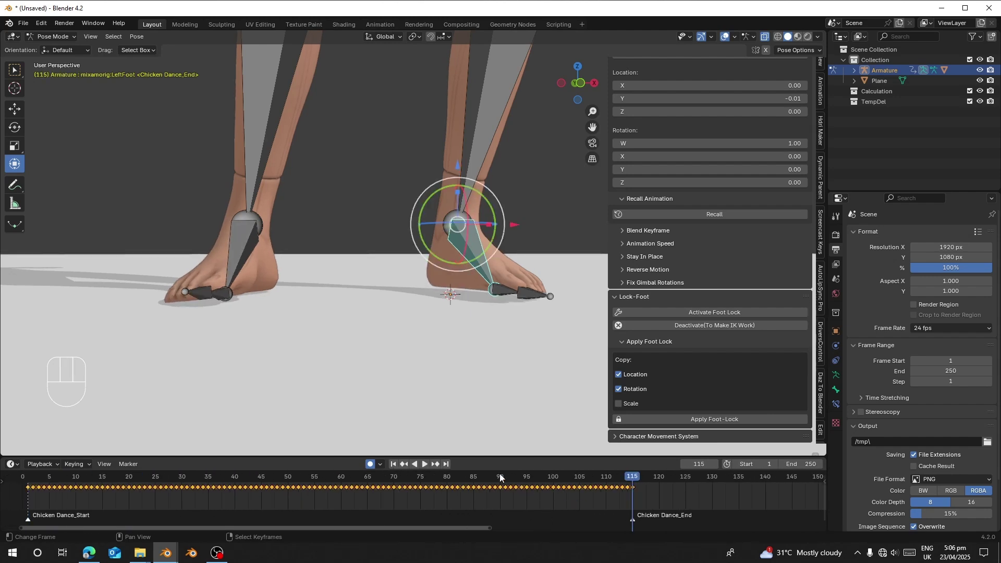
pyautogui.click(394, 464)
# Apply Foot-Lock to the left foot bone with Use Current Frame enabled and the end frame set to 115
pyautogui.click(675, 419)
pyautogui.click(676, 425)
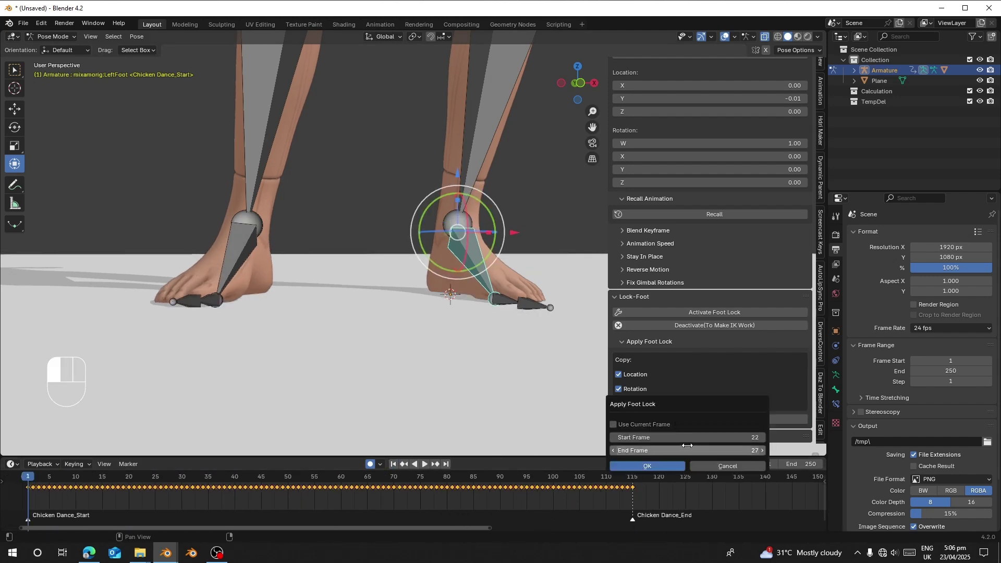
pyautogui.doubleClick(643, 437)
pyautogui.write('11')
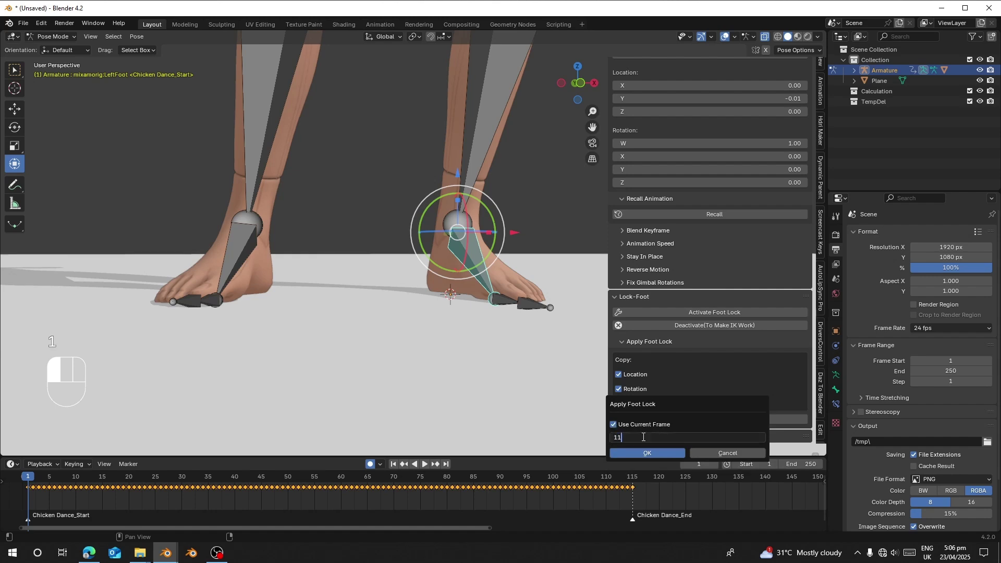
pyautogui.write('5')
pyautogui.press('Return')
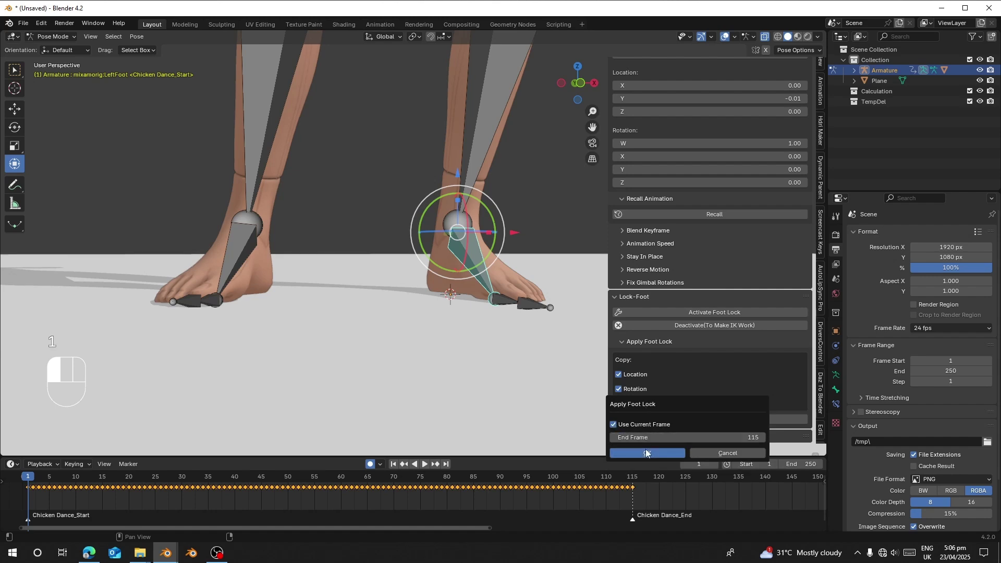
pyautogui.click(645, 451)
# Apply Foot-Lock to the right foot bone from the current frame through end frame 115
pyautogui.click(258, 280)
pyautogui.click(695, 420)
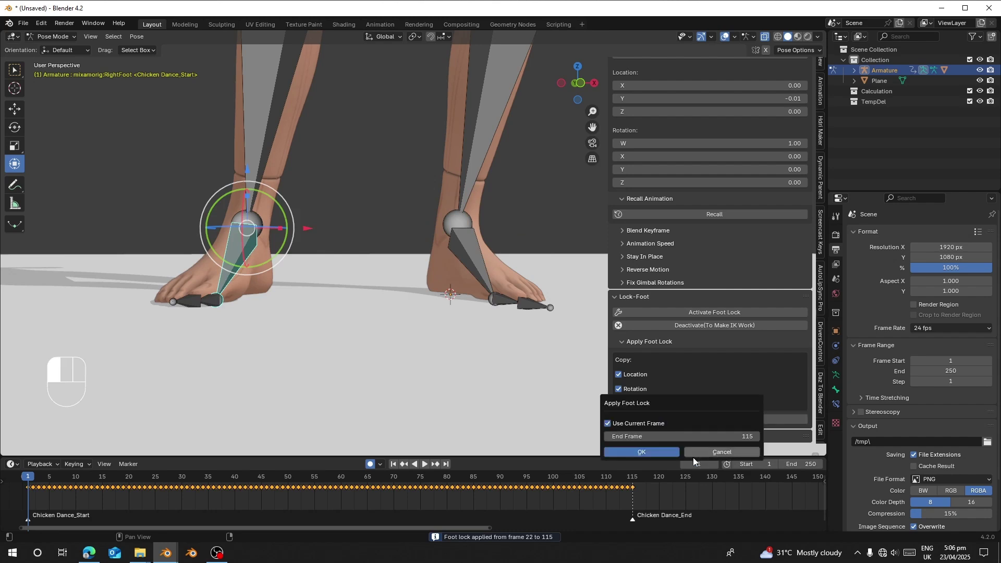
pyautogui.click(643, 452)
# Play the dance to check both locked feet for sliding and move the playhead back to frame 1
pyautogui.press('space')
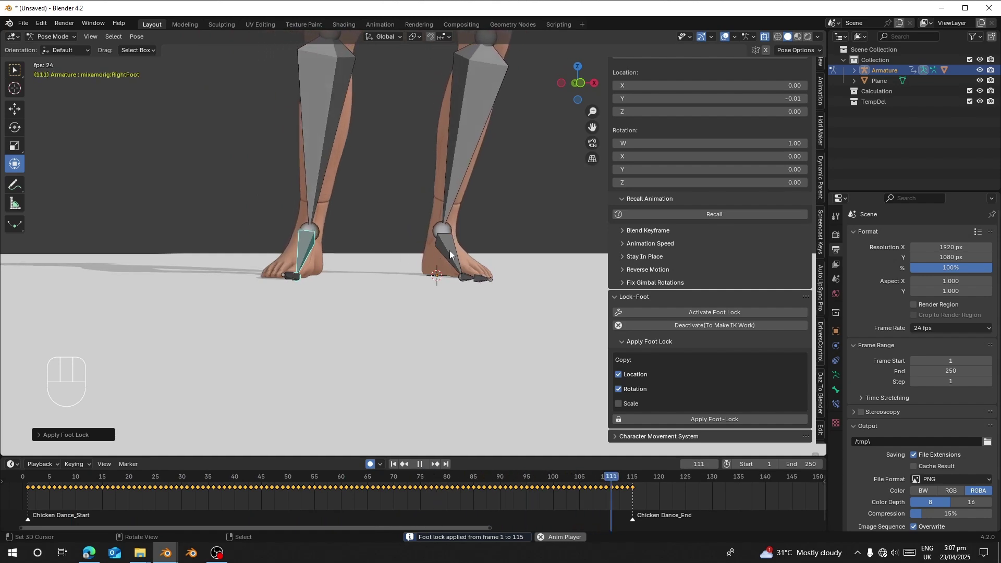
pyautogui.click(270, 490)
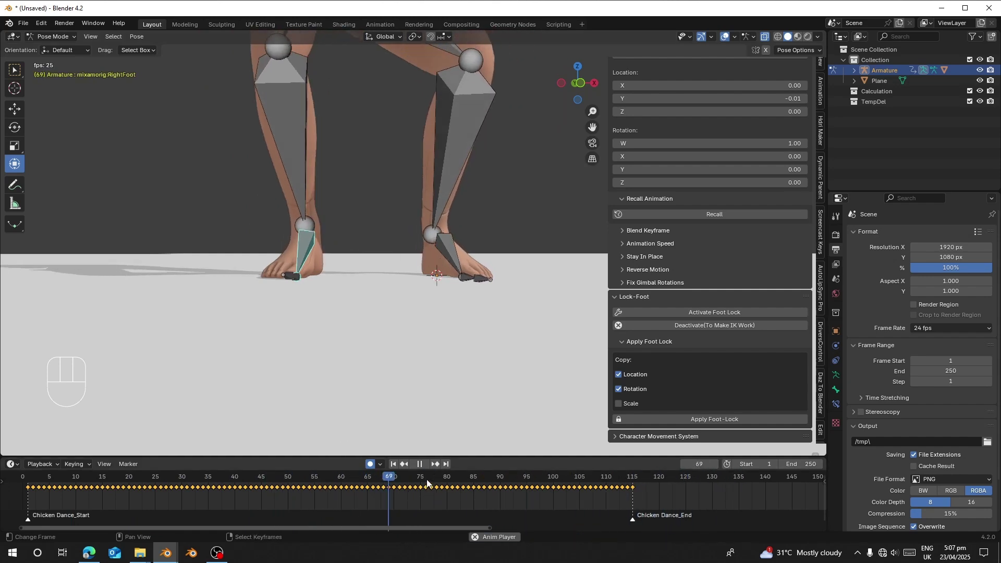
pyautogui.press('space')
pyautogui.moveTo(142, 496); pyautogui.dragTo(27, 504)
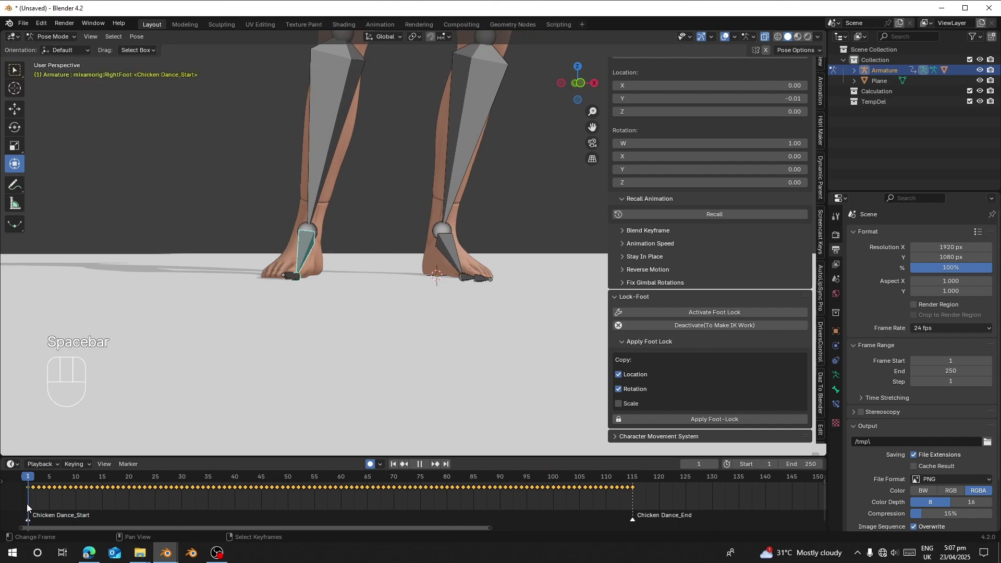
# Reapply Foot-Lock to the right foot bone from frame 1 to 115, preview it briefly and return to frame 1
pyautogui.click(699, 419)
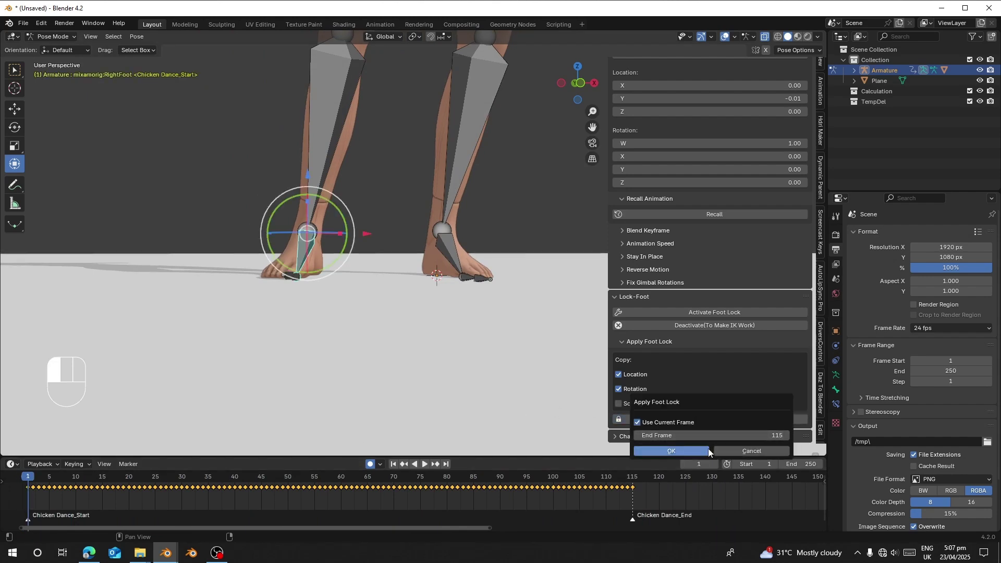
pyautogui.click(672, 450)
pyautogui.press('space')
pyautogui.press('space')
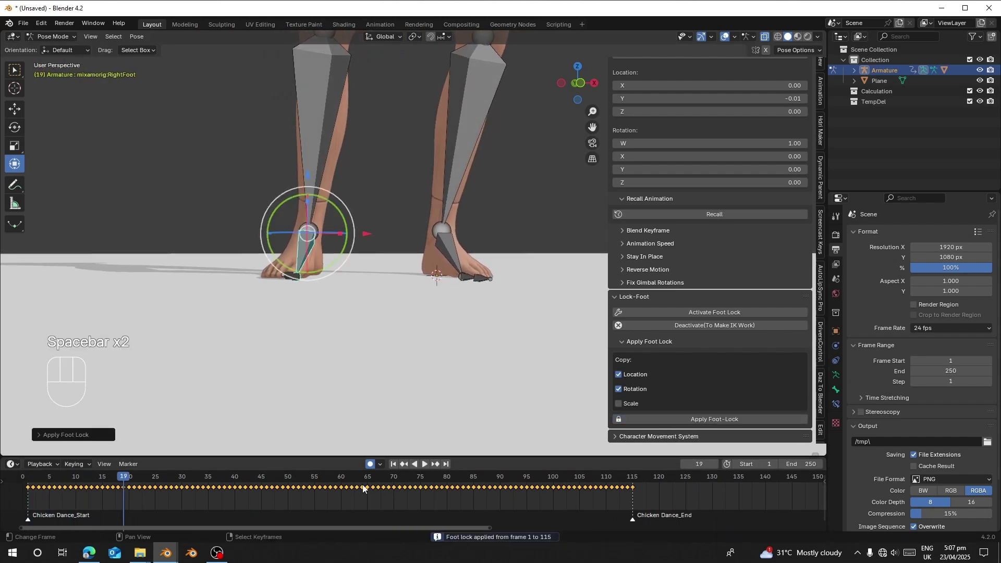
pyautogui.click(394, 465)
# Reapply Foot-Lock to the left foot bone from frame 1 to 115 and play the dance with viewport overlays hidden
pyautogui.click(455, 240)
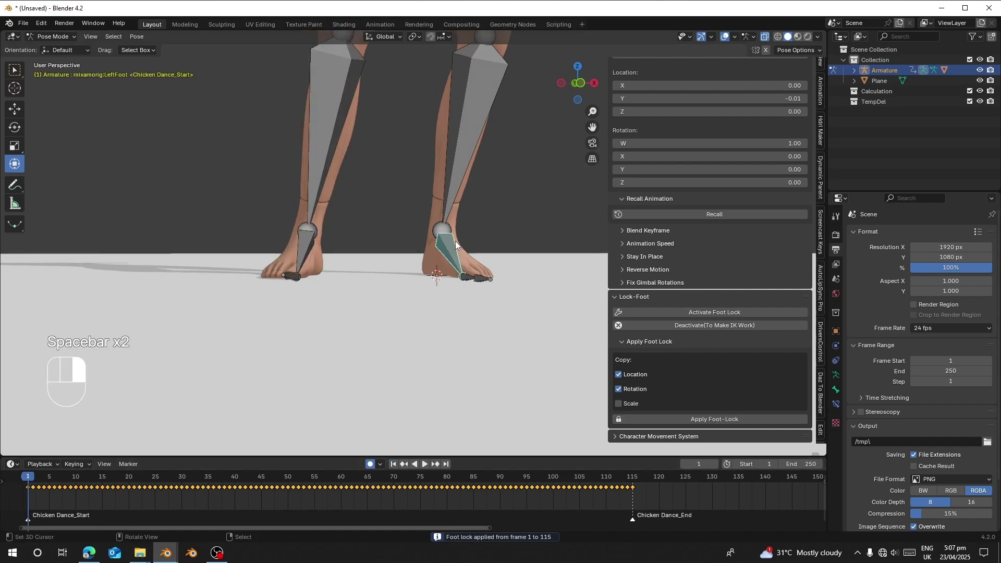
pyautogui.click(678, 420)
pyautogui.click(646, 457)
pyautogui.press('space')
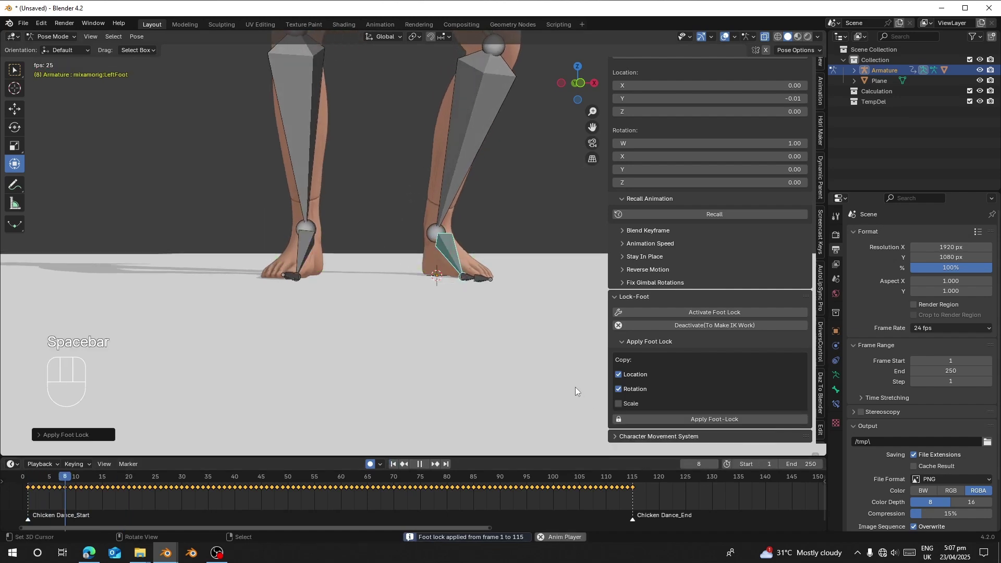
pyautogui.click(725, 37)
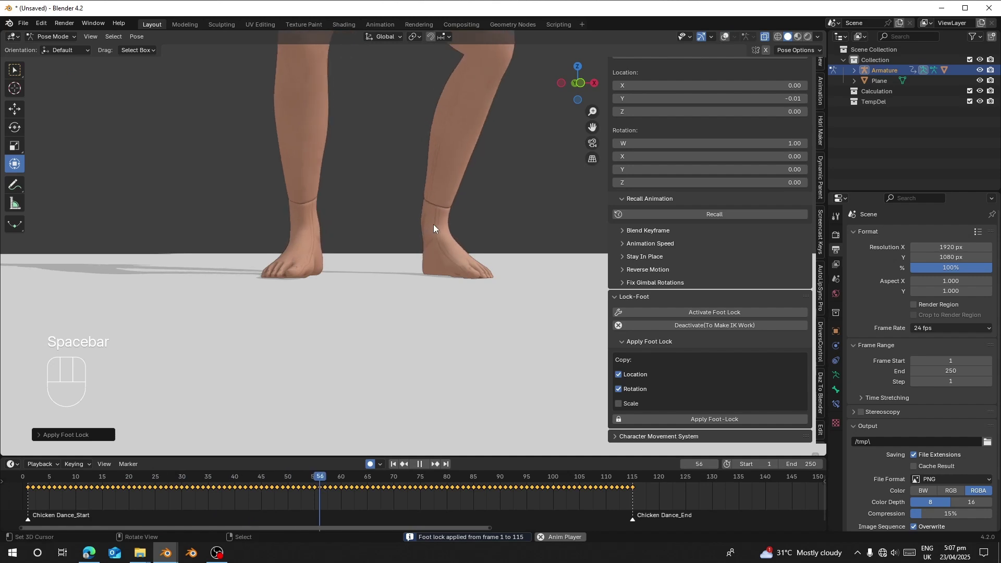